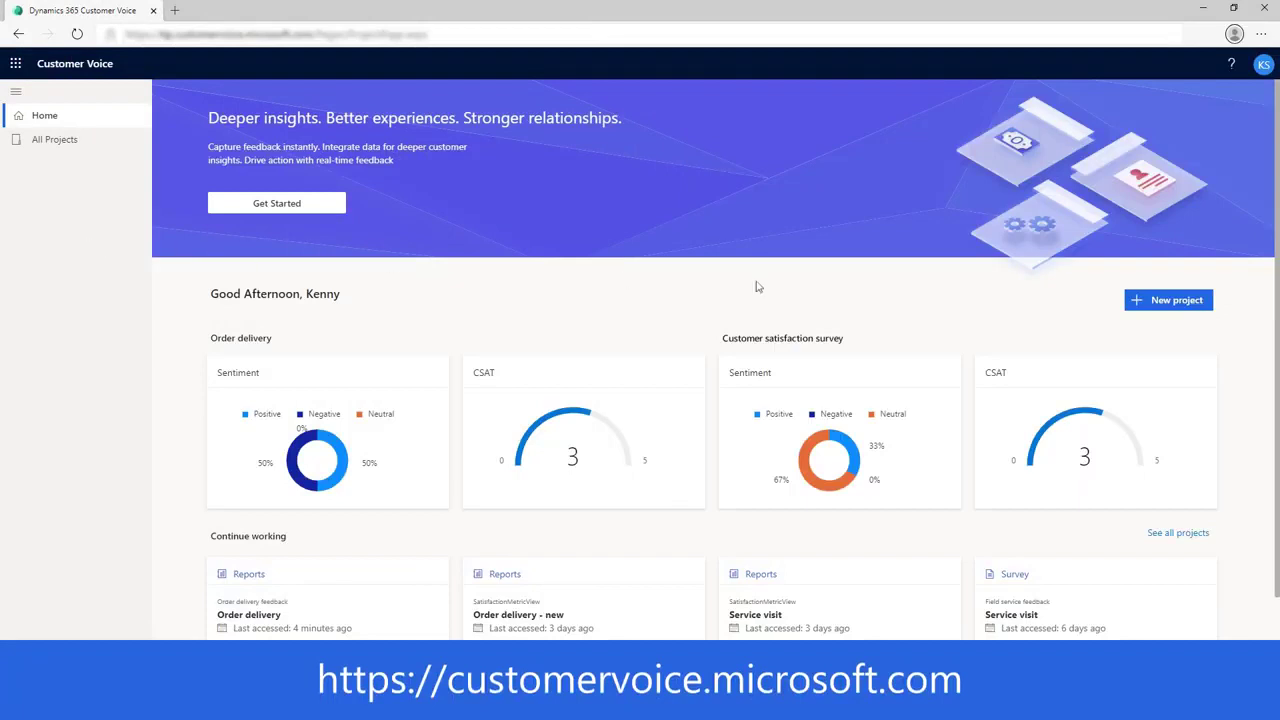
# Start a new project and reach the template list, including Periodic customer feedback and Blank.
pyautogui.click(1167, 310)
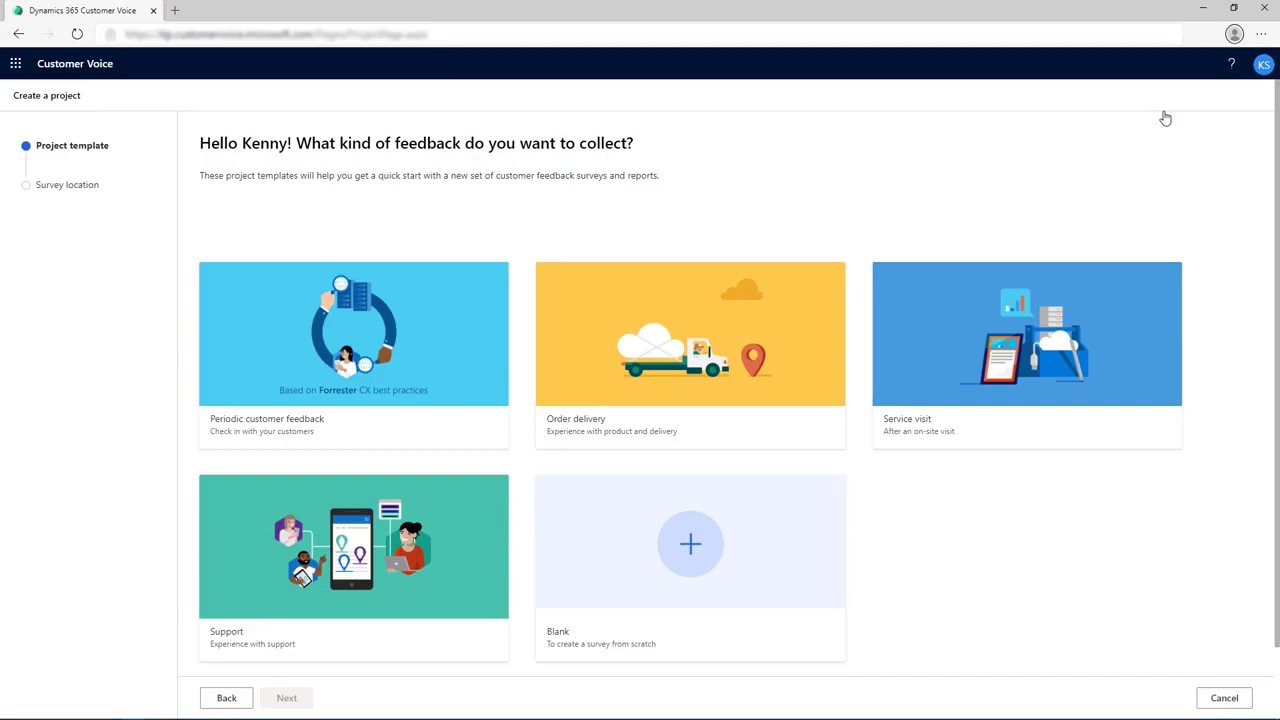
pyautogui.press('Tab')
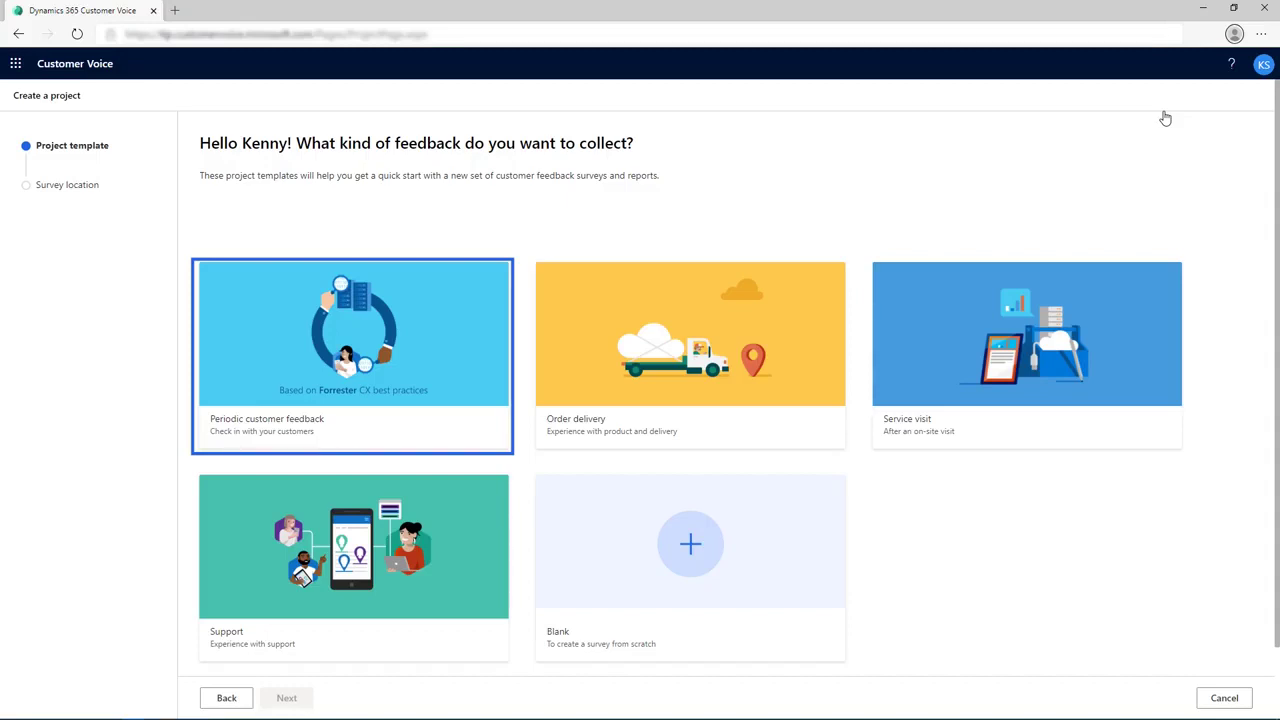
pyautogui.click(1165, 118)
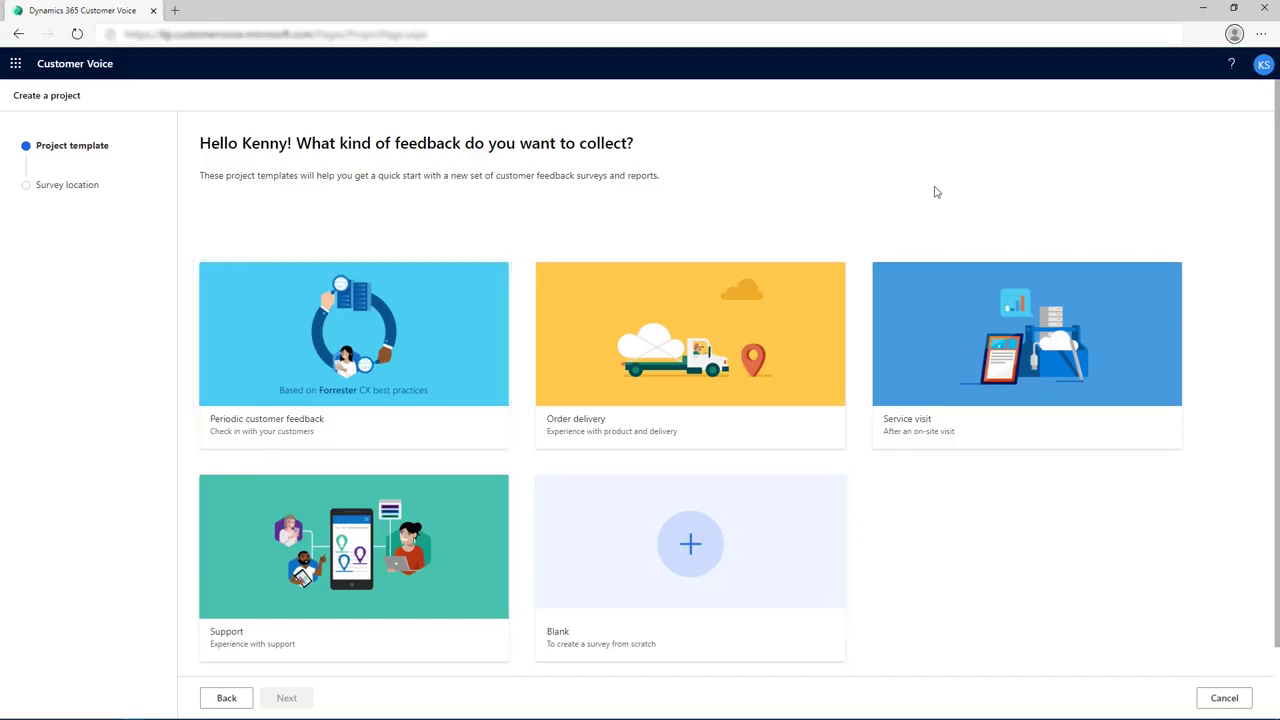
# Create a Periodic customer feedback project in the default location.
pyautogui.click(431, 308)
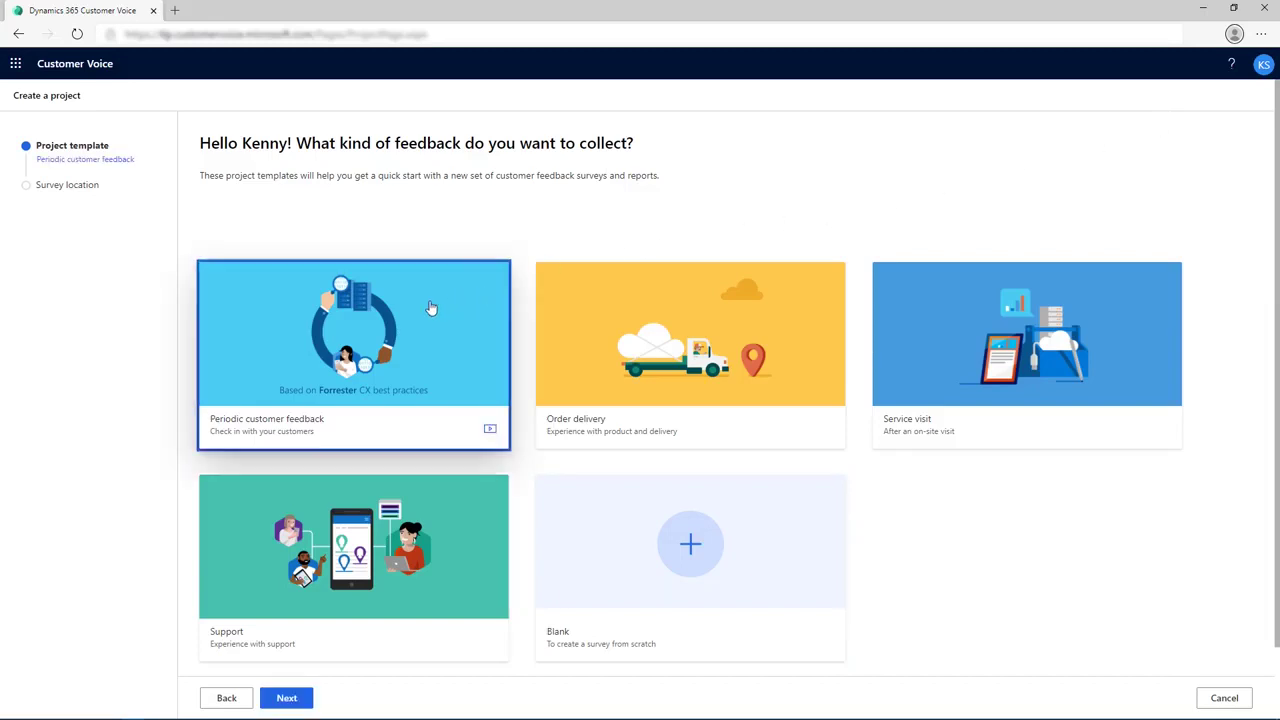
pyautogui.click(290, 699)
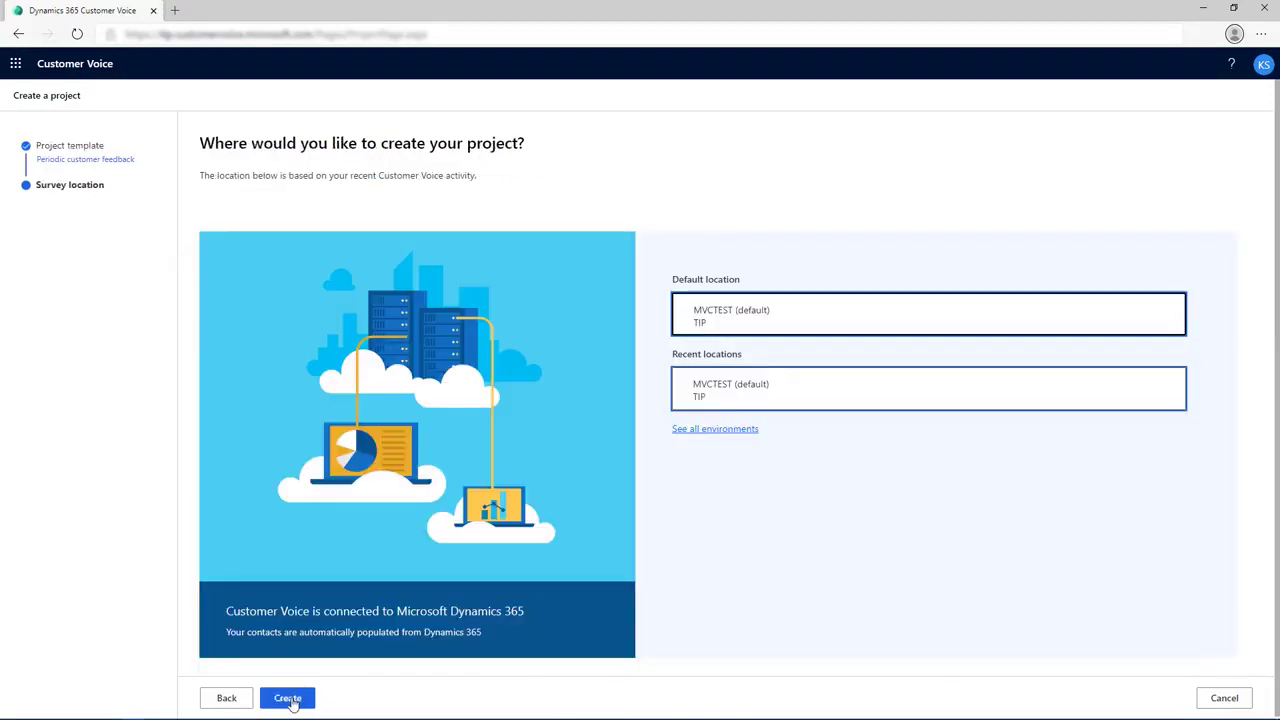
pyautogui.click(290, 699)
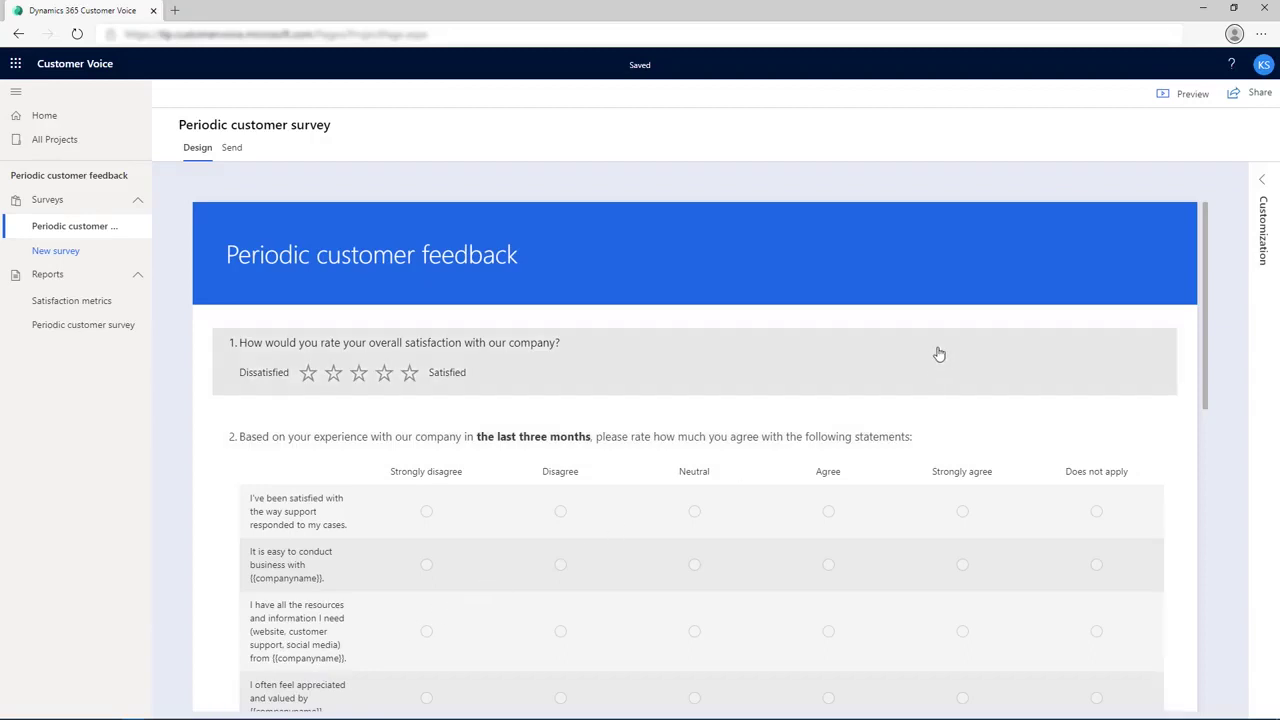
# Expand the Customization pane and open its Branding settings.
pyautogui.click(1264, 183)
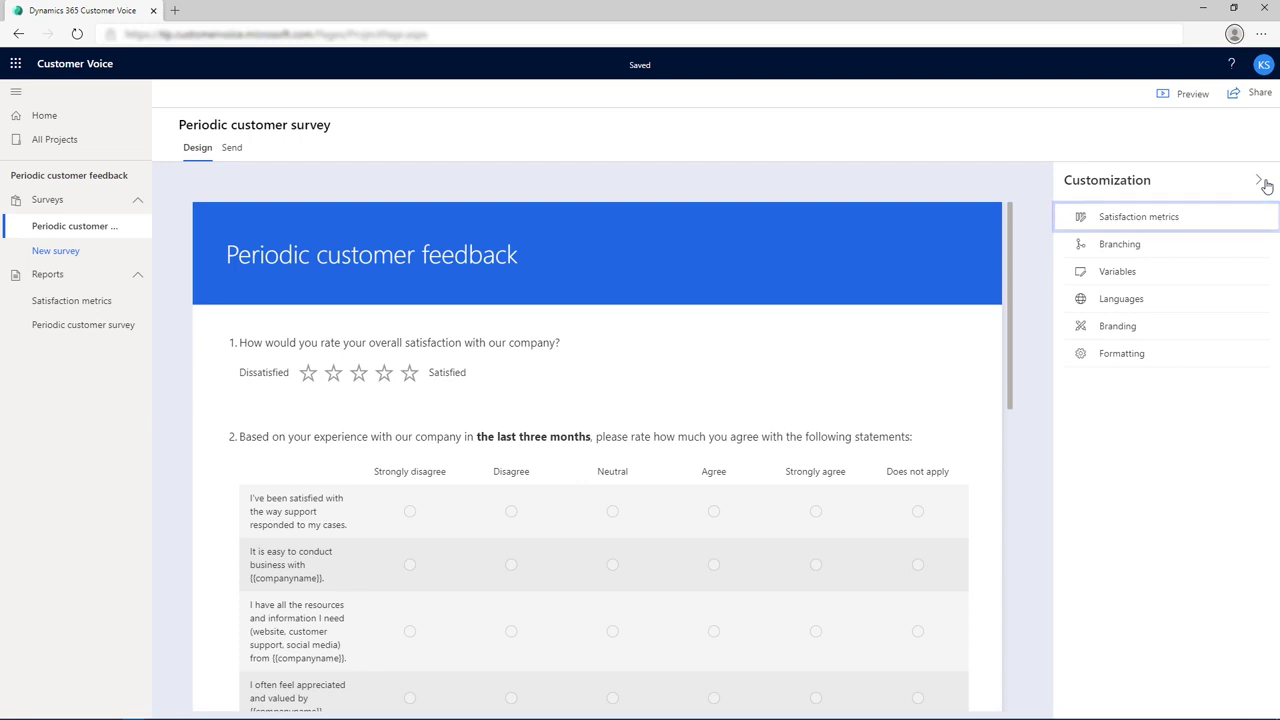
pyautogui.press('Tab')
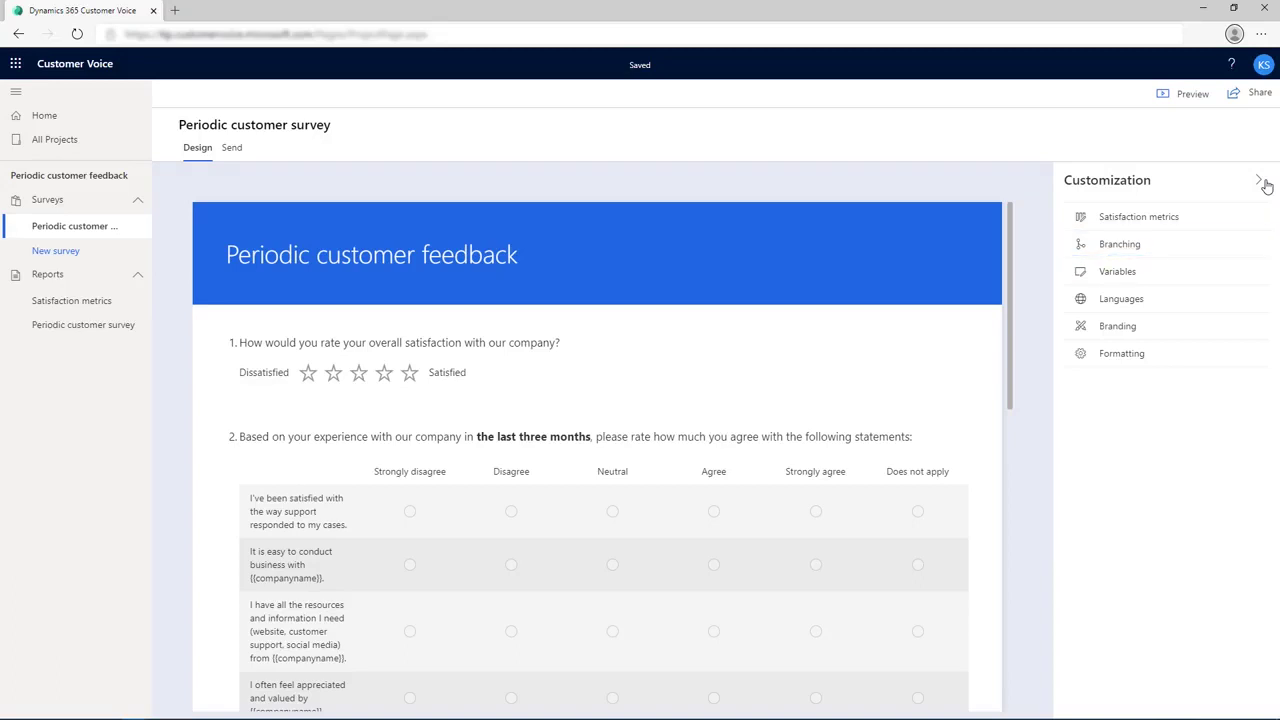
pyautogui.press('Tab')
pyautogui.press('Tab')
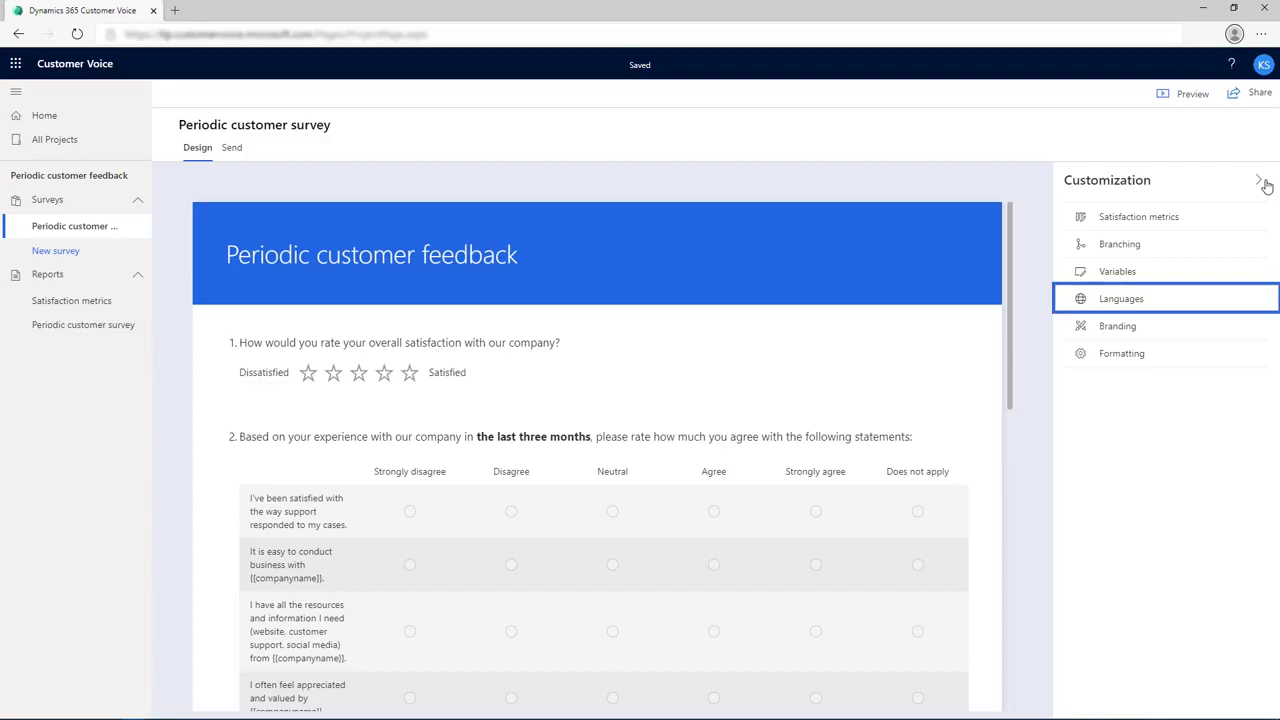
pyautogui.press('Tab')
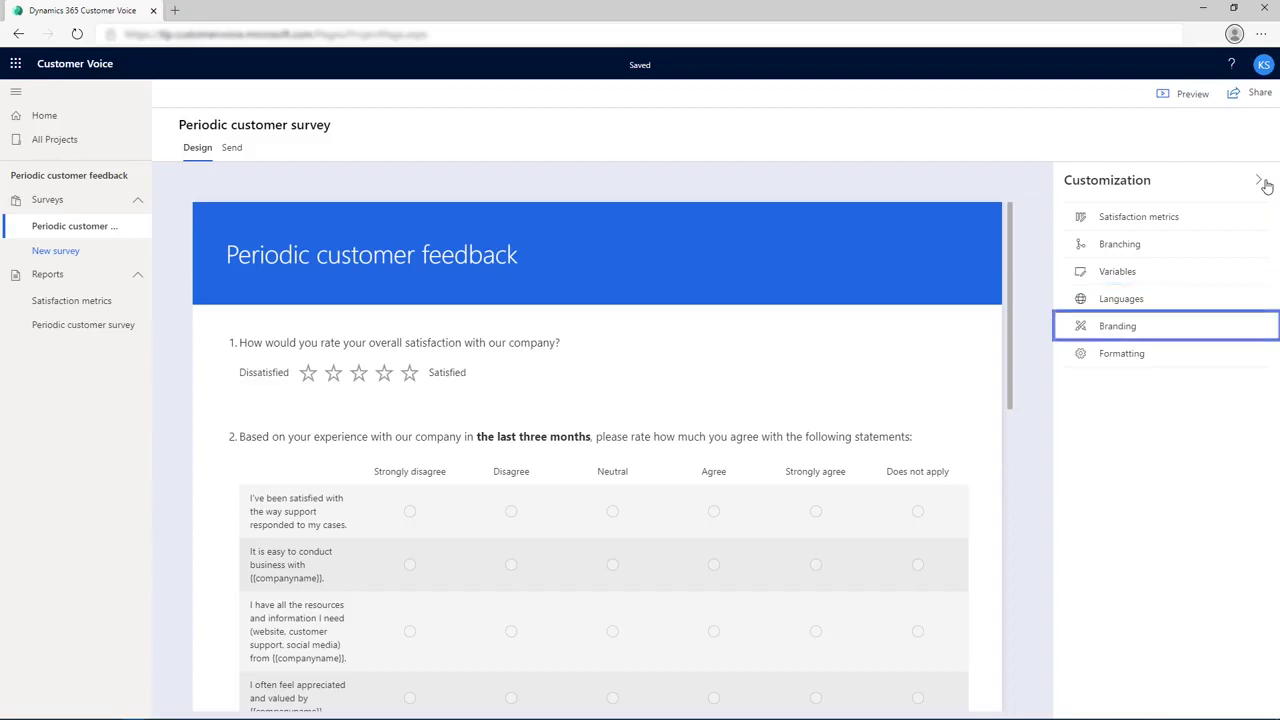
pyautogui.press('Tab')
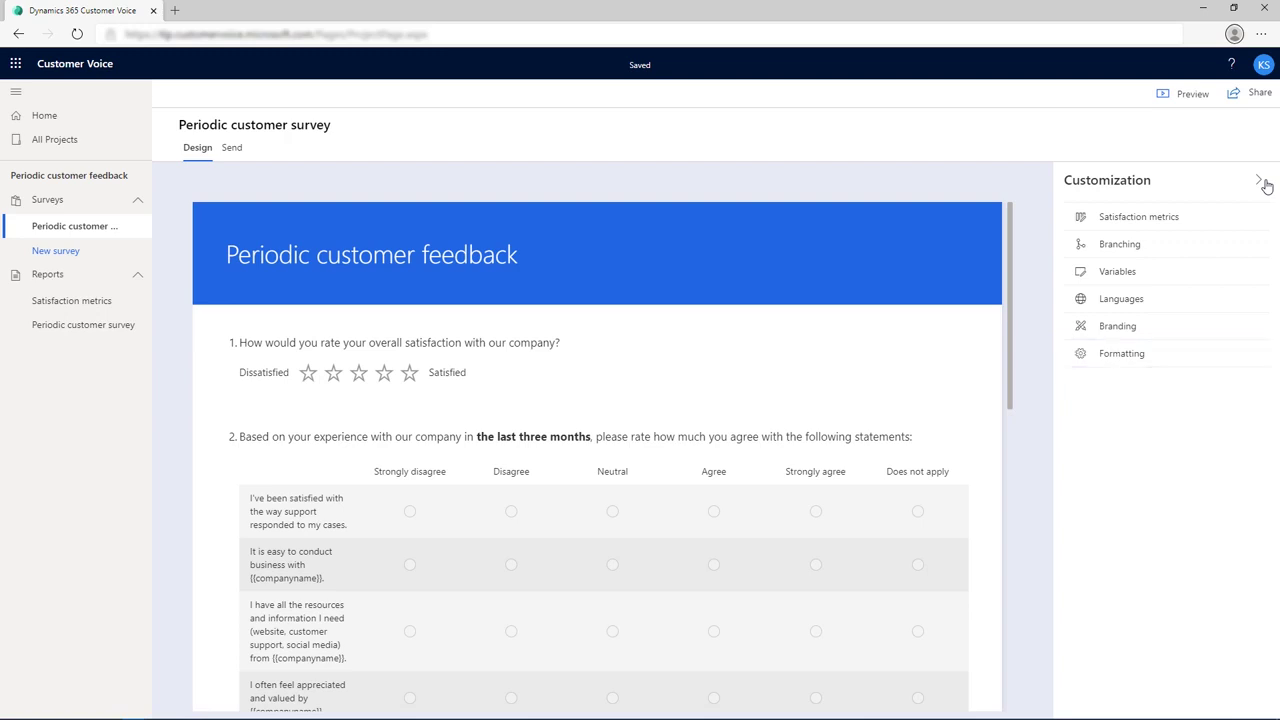
pyautogui.click(1172, 326)
# Set the survey theme colour to Light Orange from the colour library.
pyautogui.click(1257, 150)
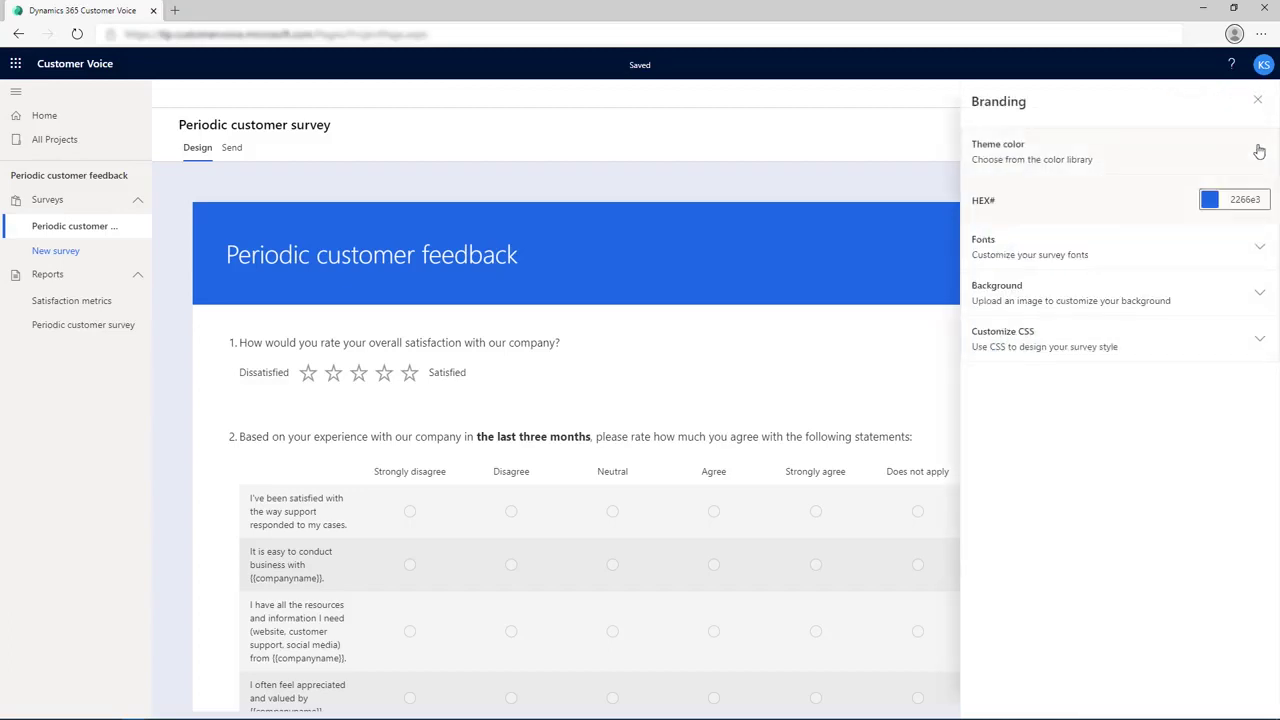
pyautogui.click(1211, 201)
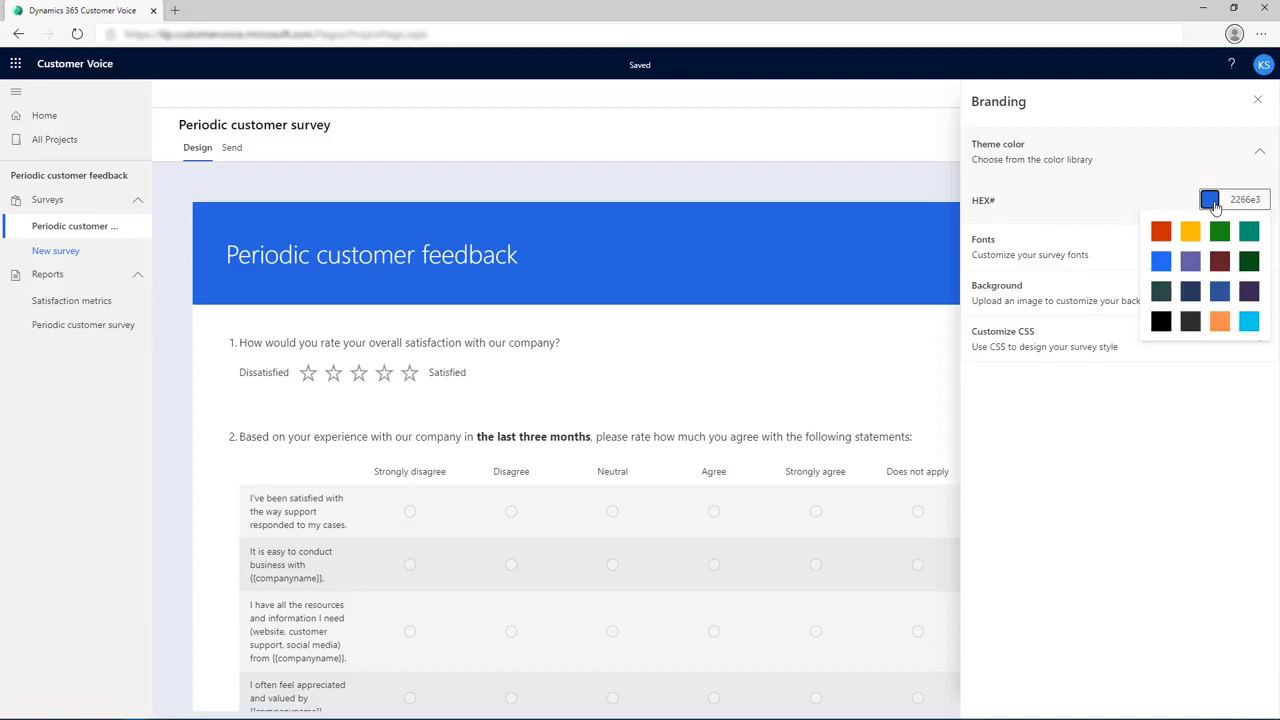
pyautogui.click(1219, 321)
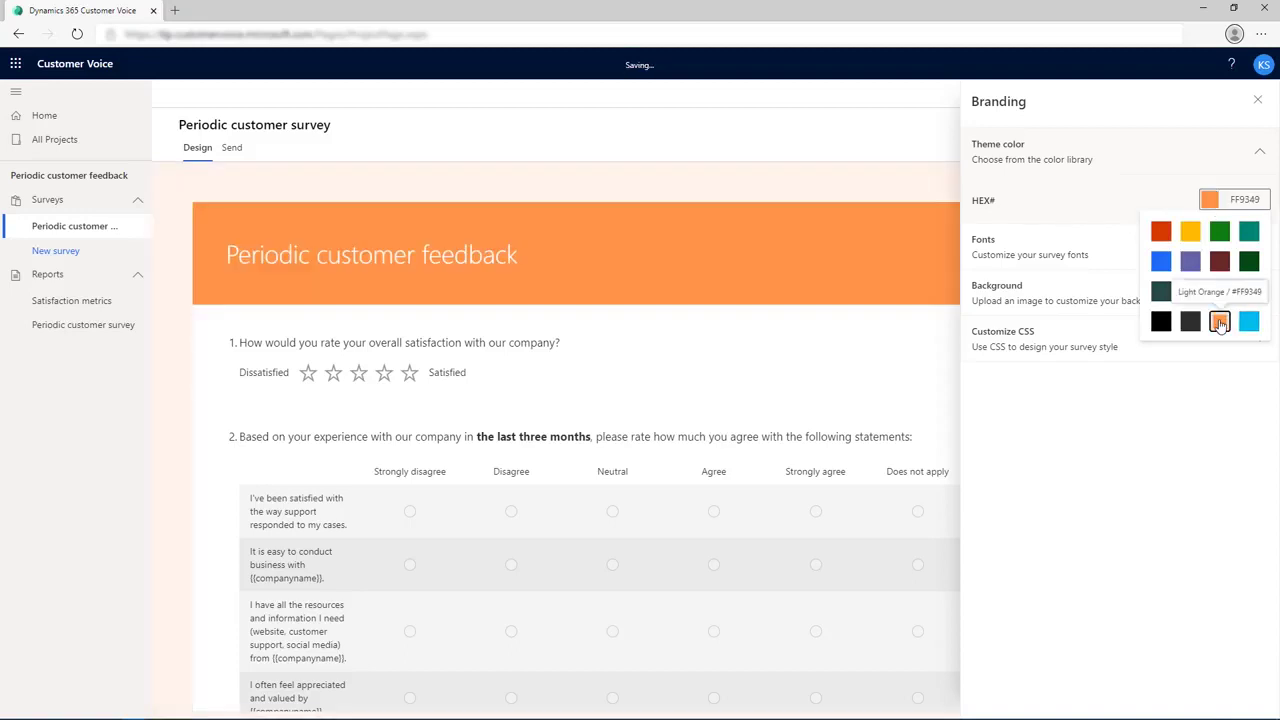
pyautogui.click(1219, 357)
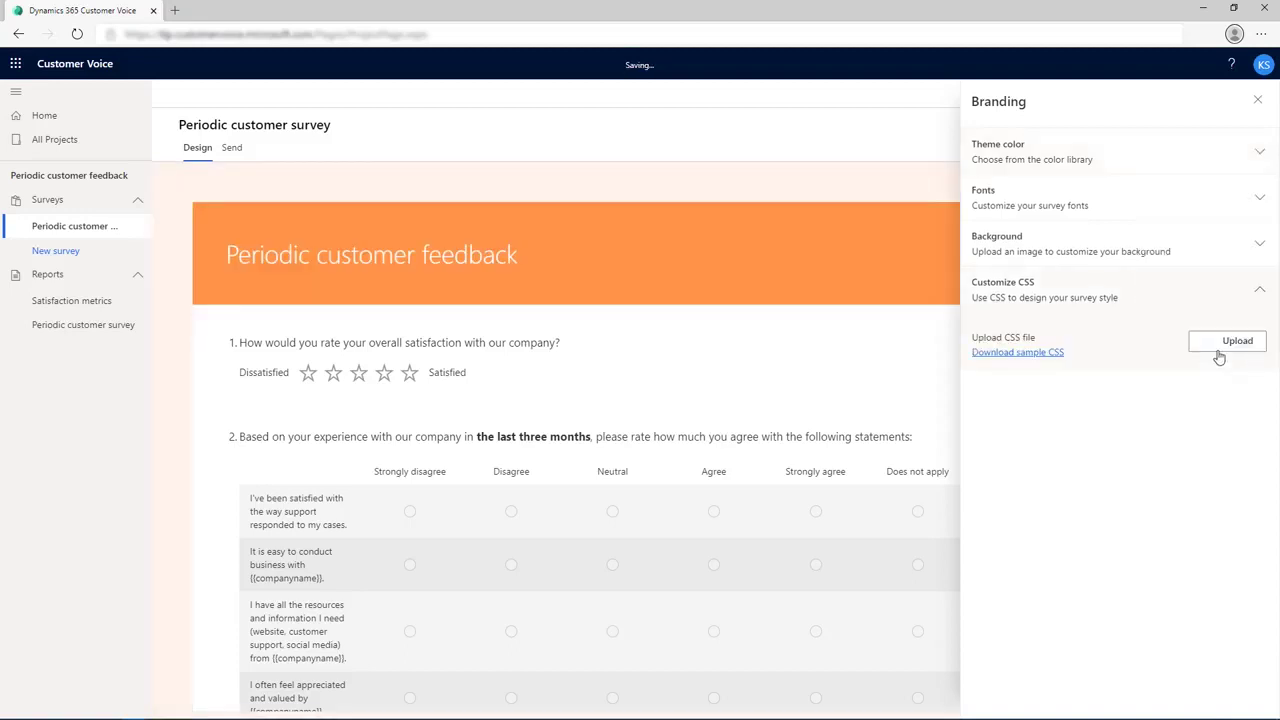
# Set the header font to Georgia and the body font to Arial, then preview the survey.
pyautogui.click(1259, 202)
pyautogui.click(1237, 257)
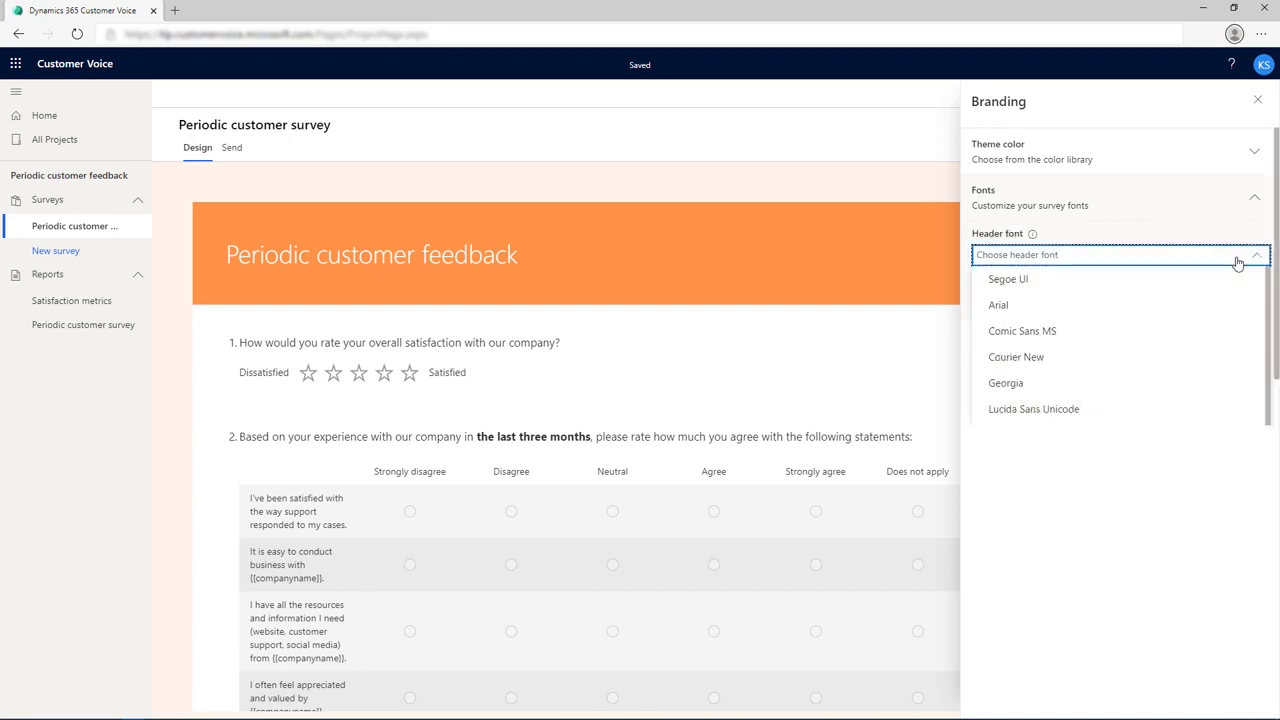
pyautogui.click(1123, 379)
pyautogui.click(1120, 312)
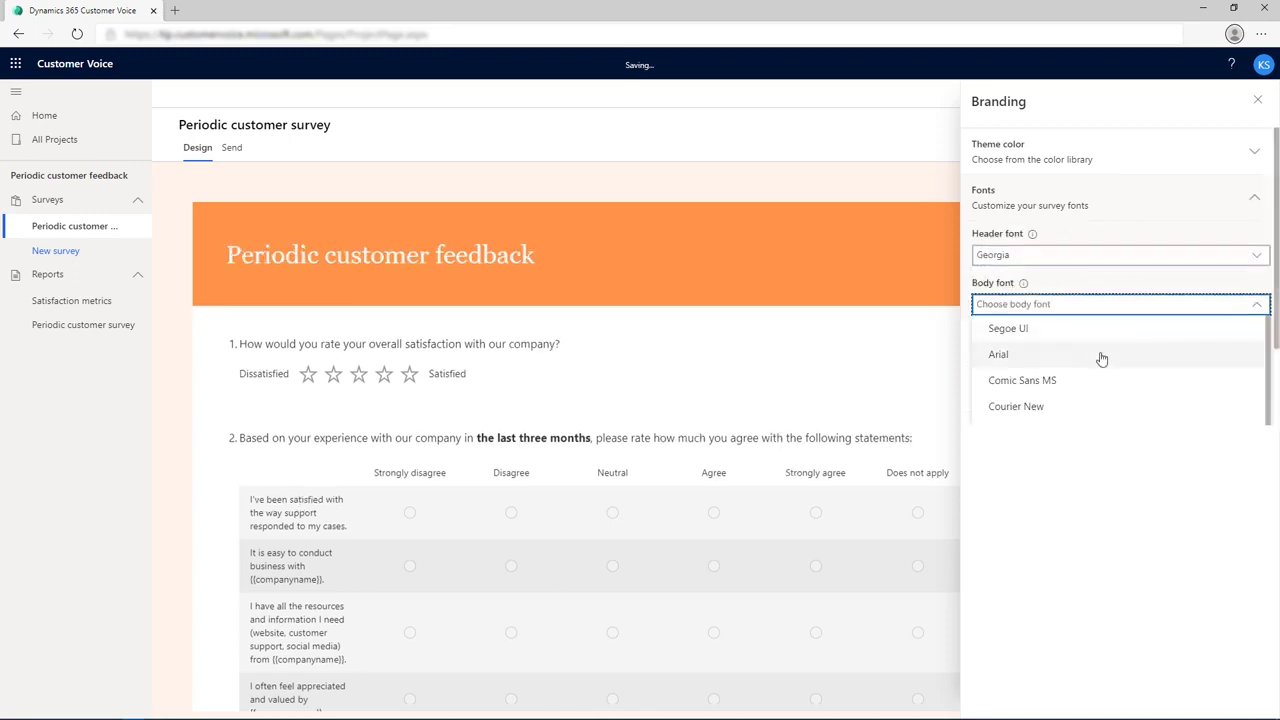
pyautogui.click(1100, 357)
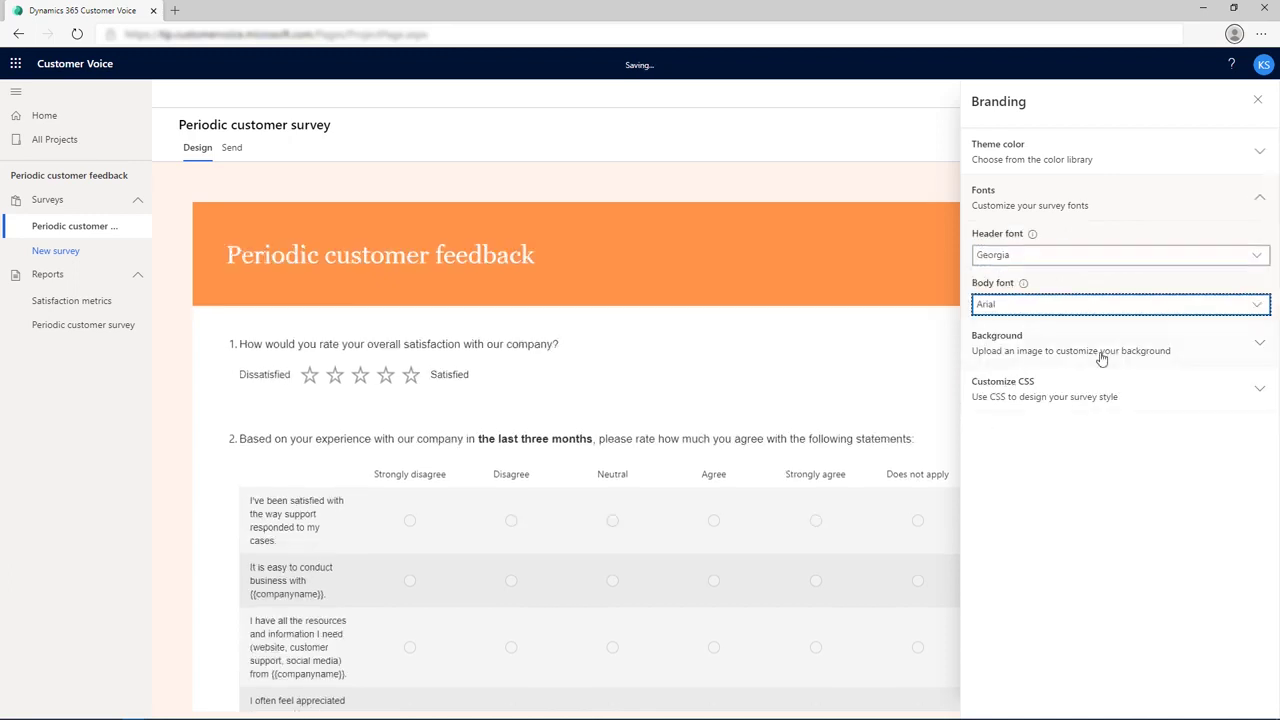
pyautogui.click(1088, 466)
pyautogui.click(1257, 100)
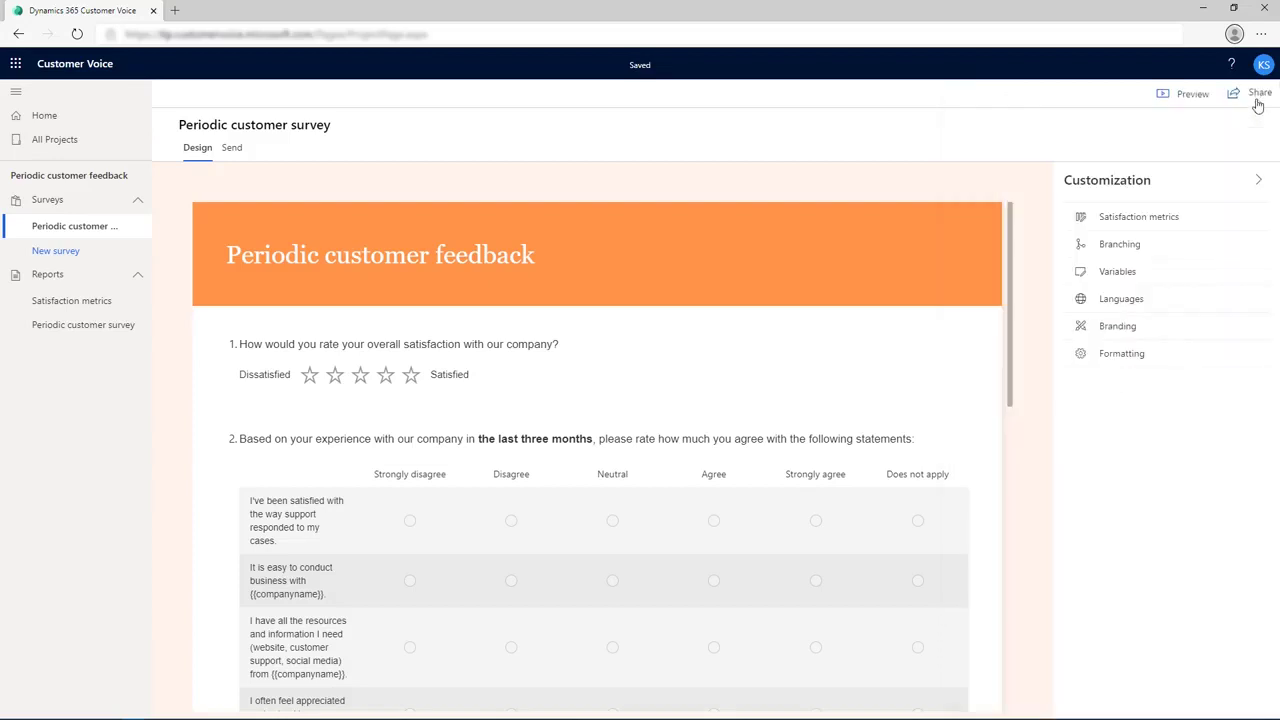
pyautogui.click(1190, 96)
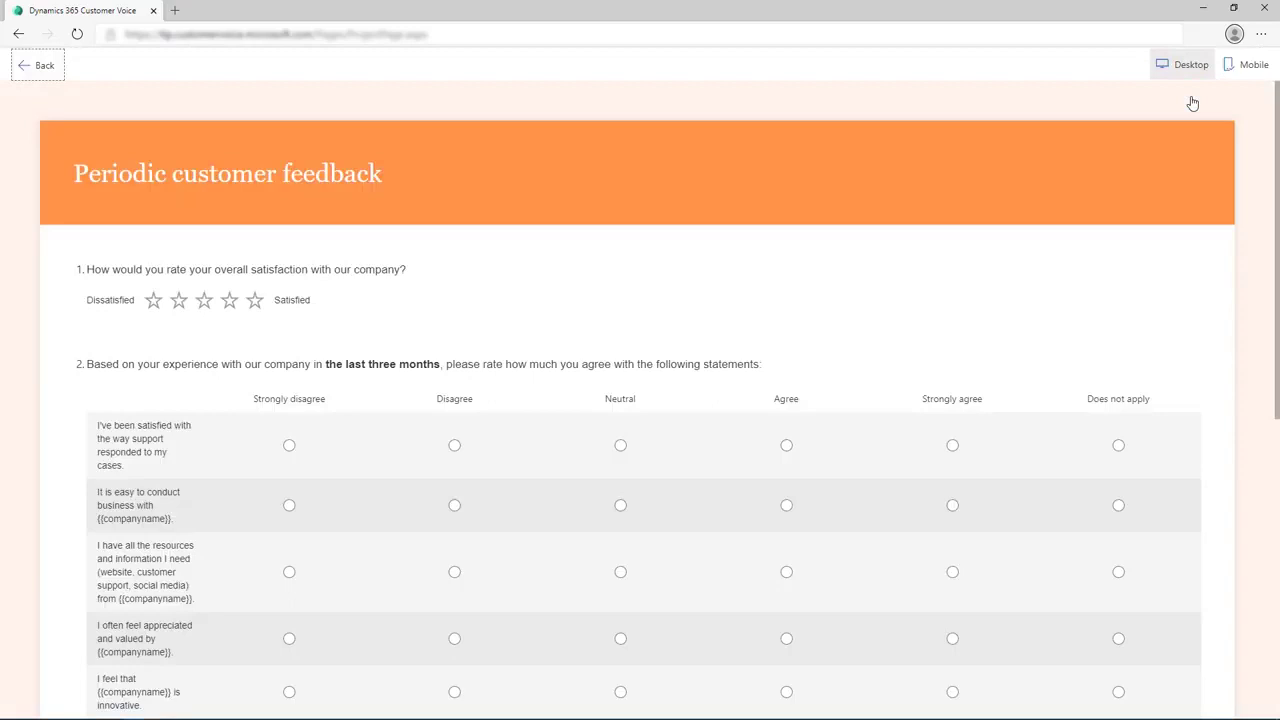
# View the survey preview in the Mobile phone layout.
pyautogui.click(1250, 66)
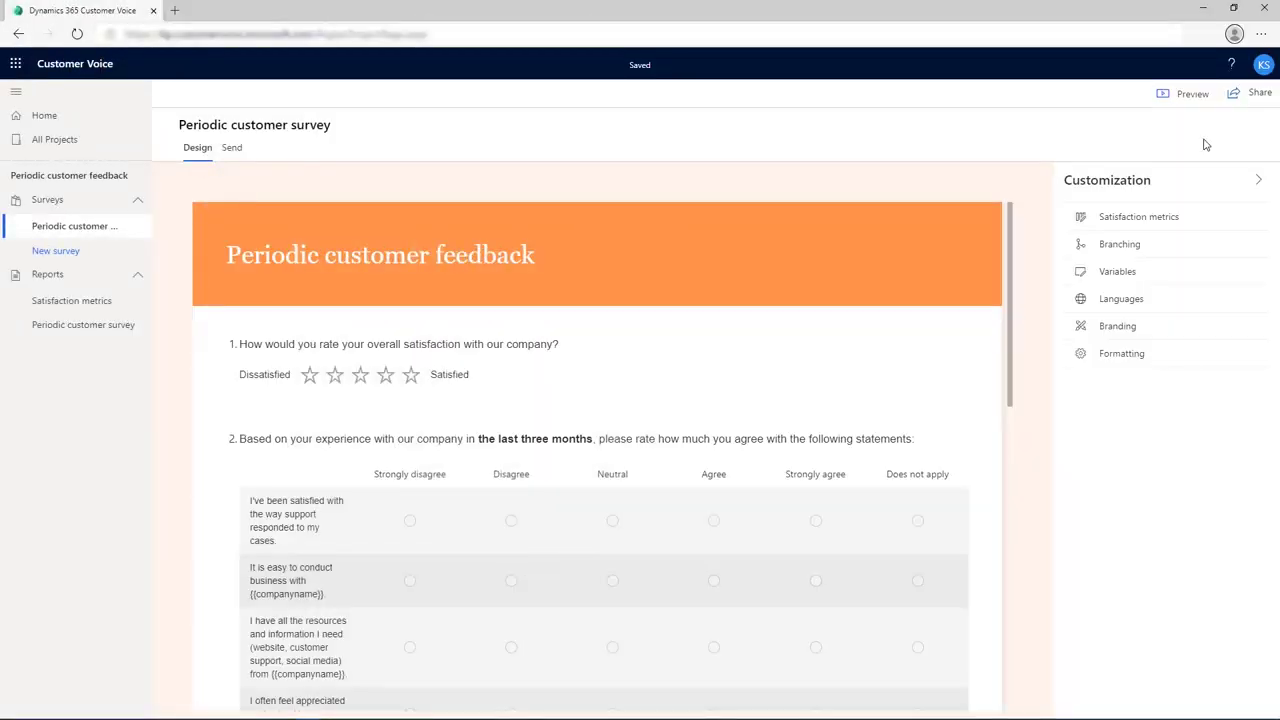
# Share the project with a colleague as co-owner, entering their name and picking the suggestion.
pyautogui.click(1238, 97)
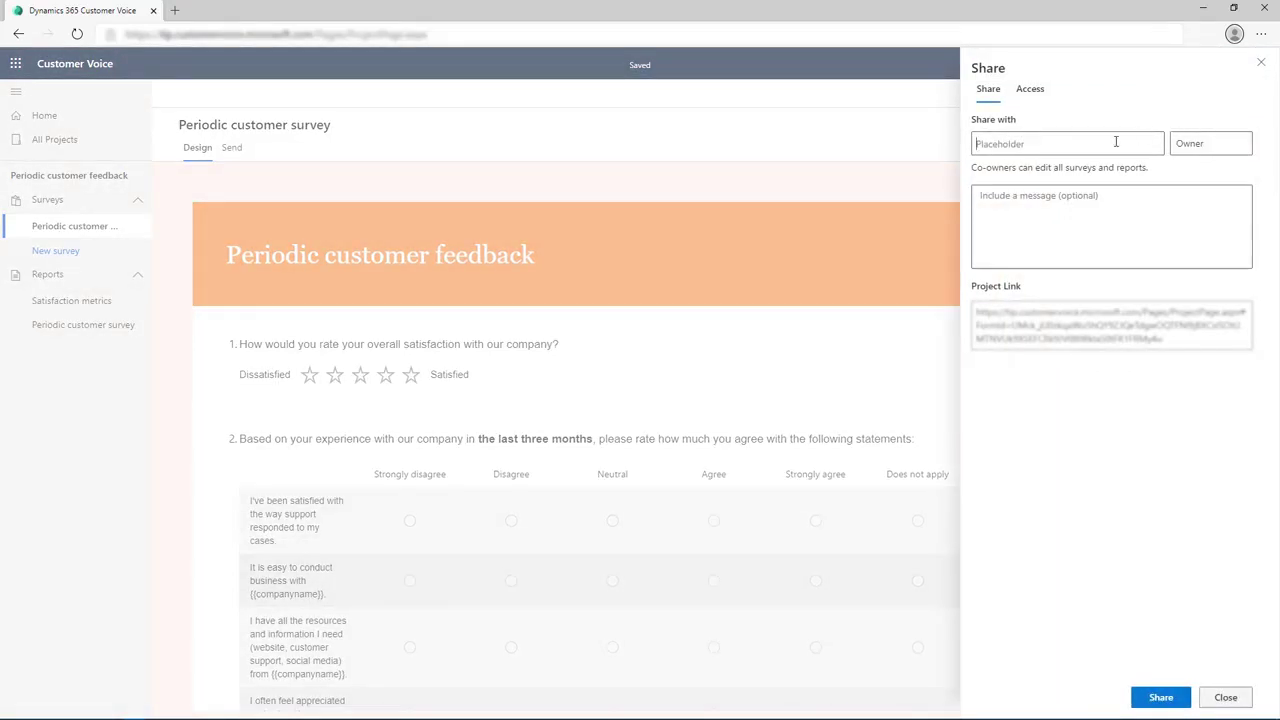
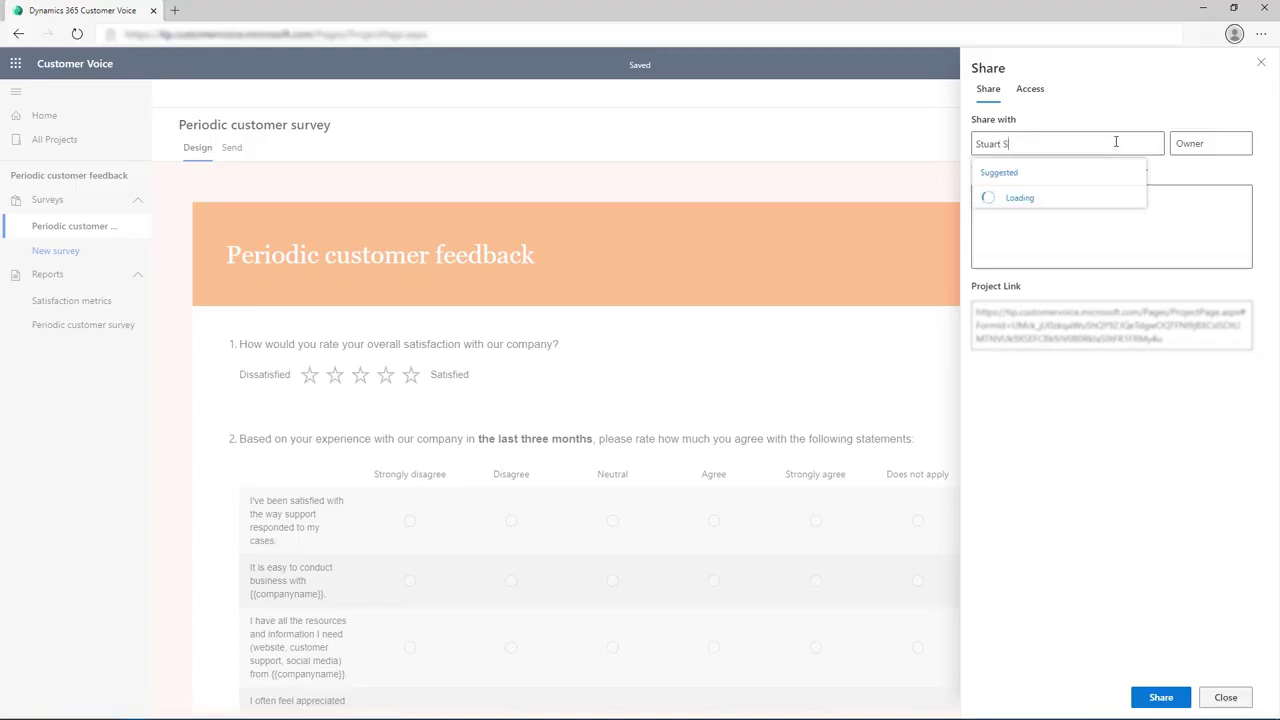
pyautogui.click(1092, 199)
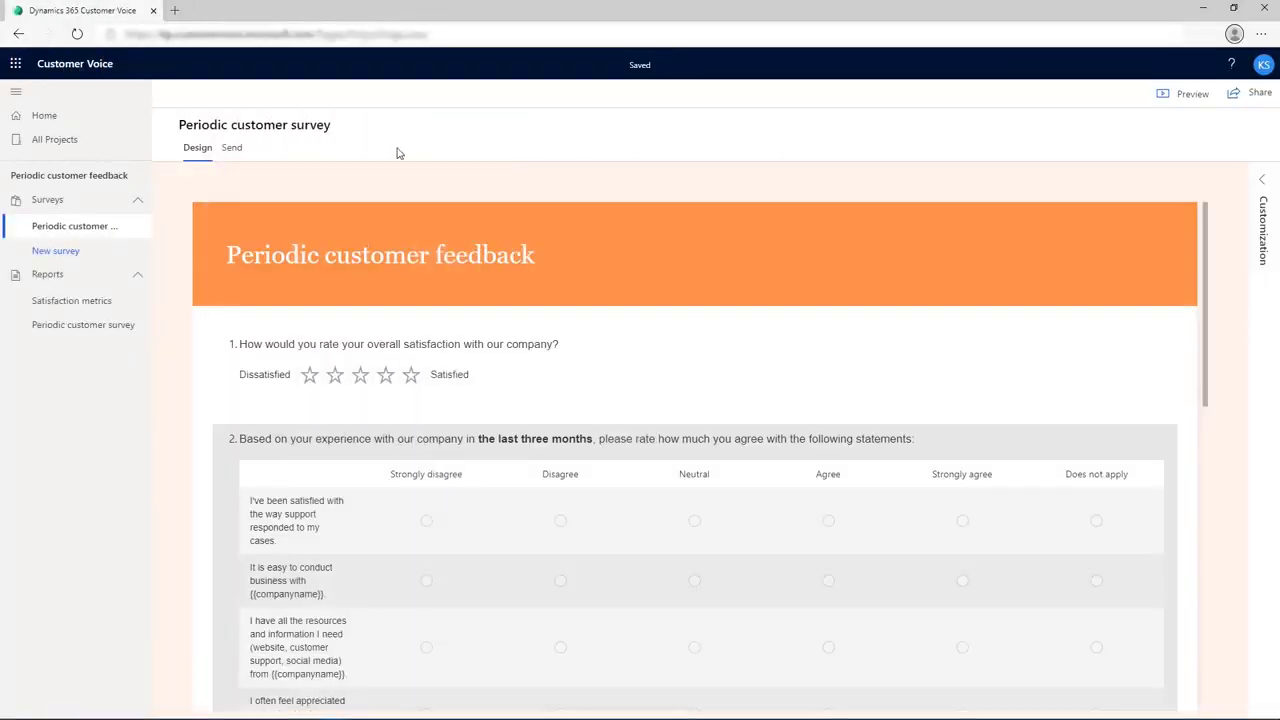
# From the Send tab, start an email invitation for the survey.
pyautogui.click(232, 150)
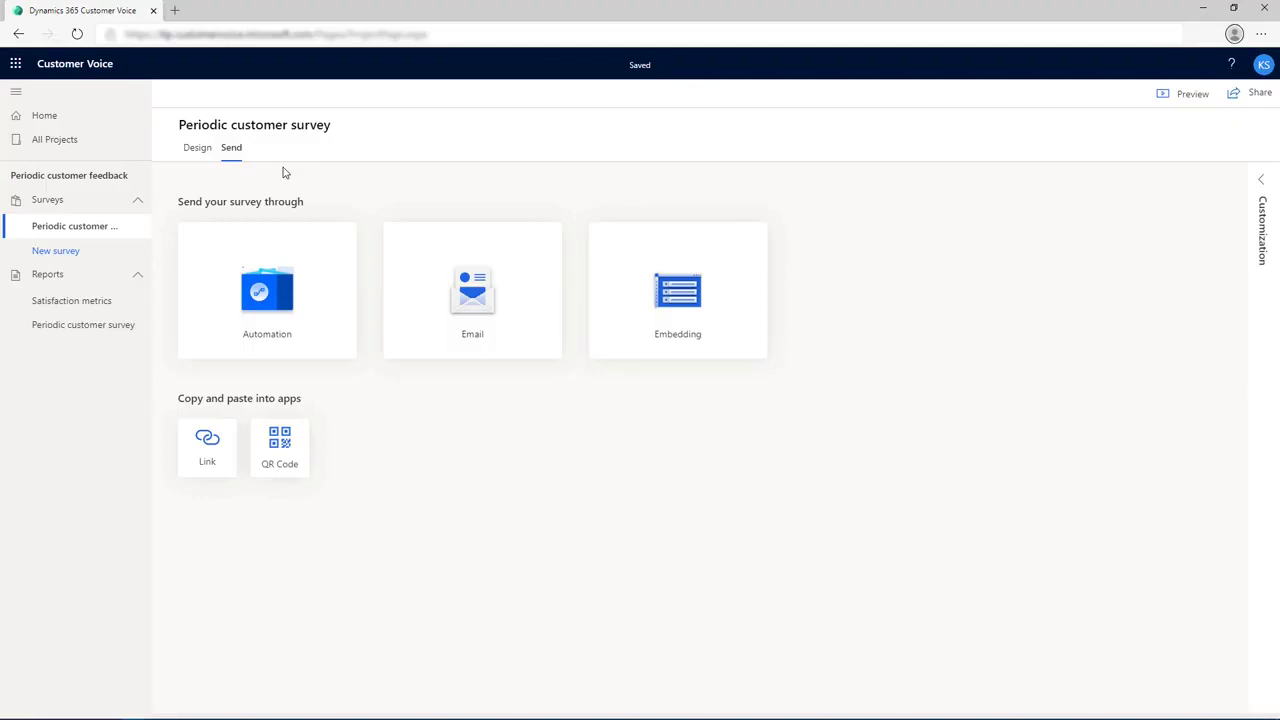
pyautogui.click(429, 251)
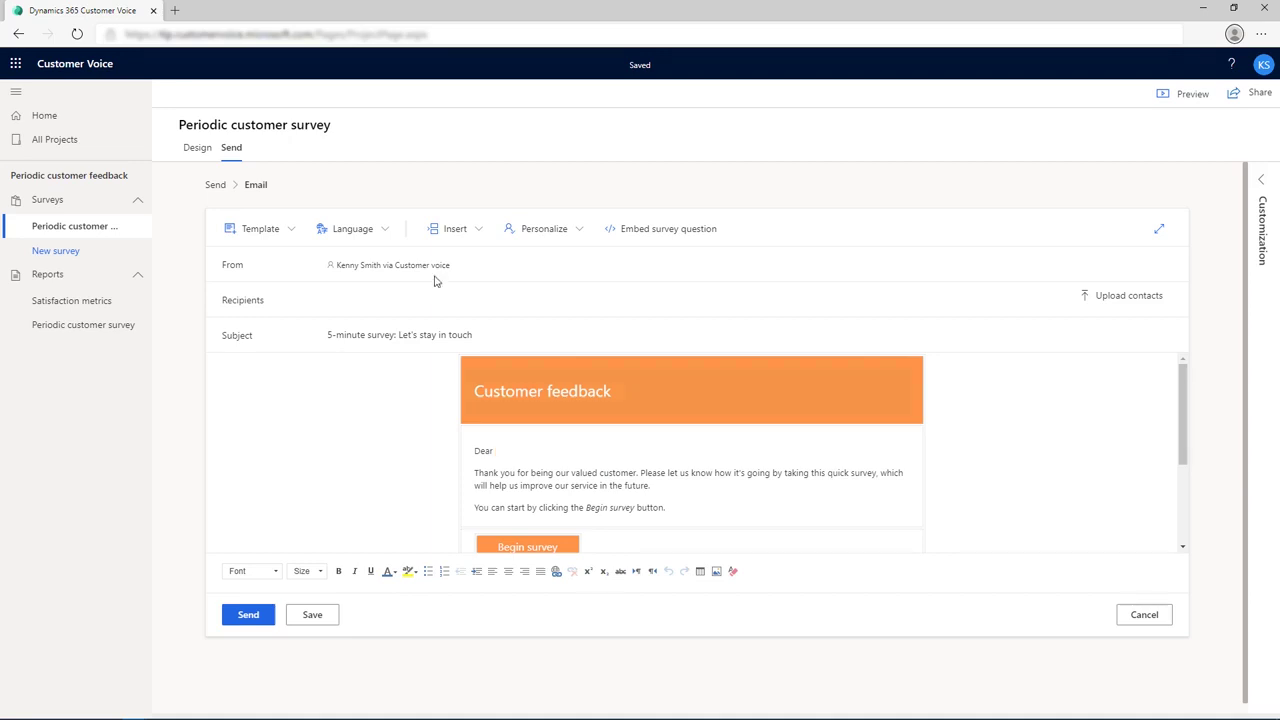
# Insert First Name and Last Name personalization after Dear and clear the Recipients field.
pyautogui.click(579, 239)
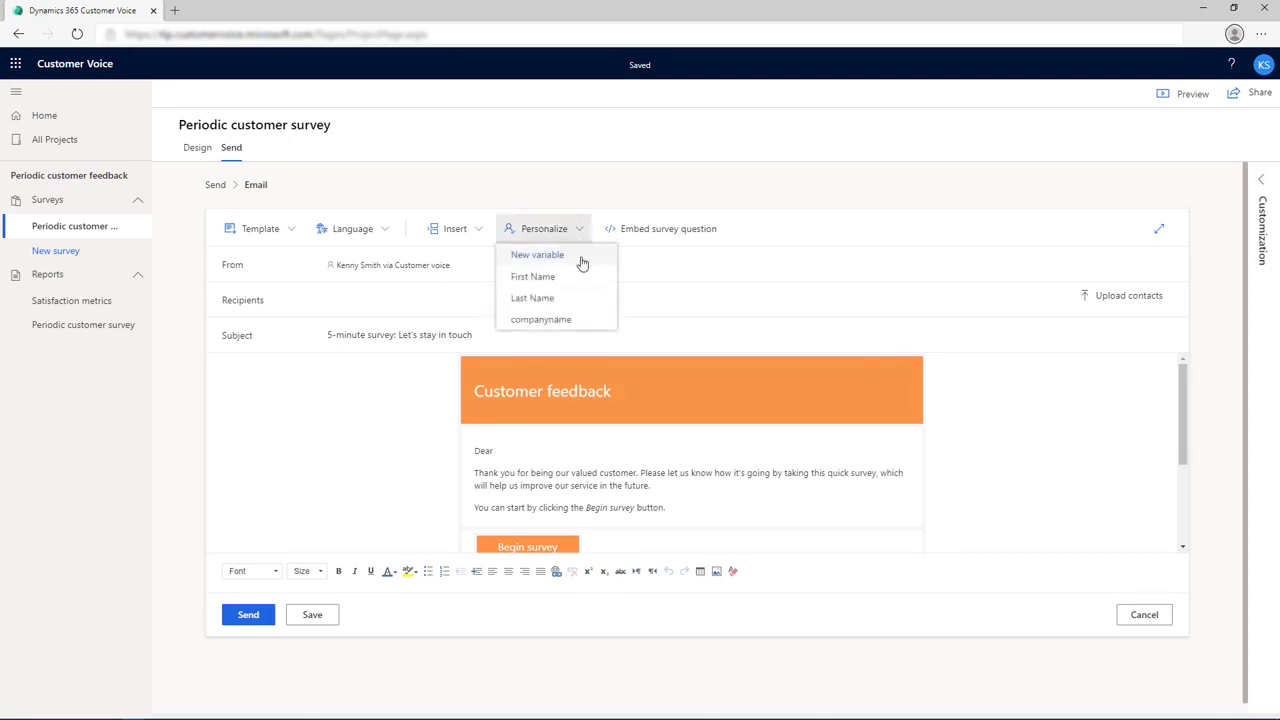
pyautogui.click(582, 277)
pyautogui.click(583, 298)
pyautogui.click(637, 299)
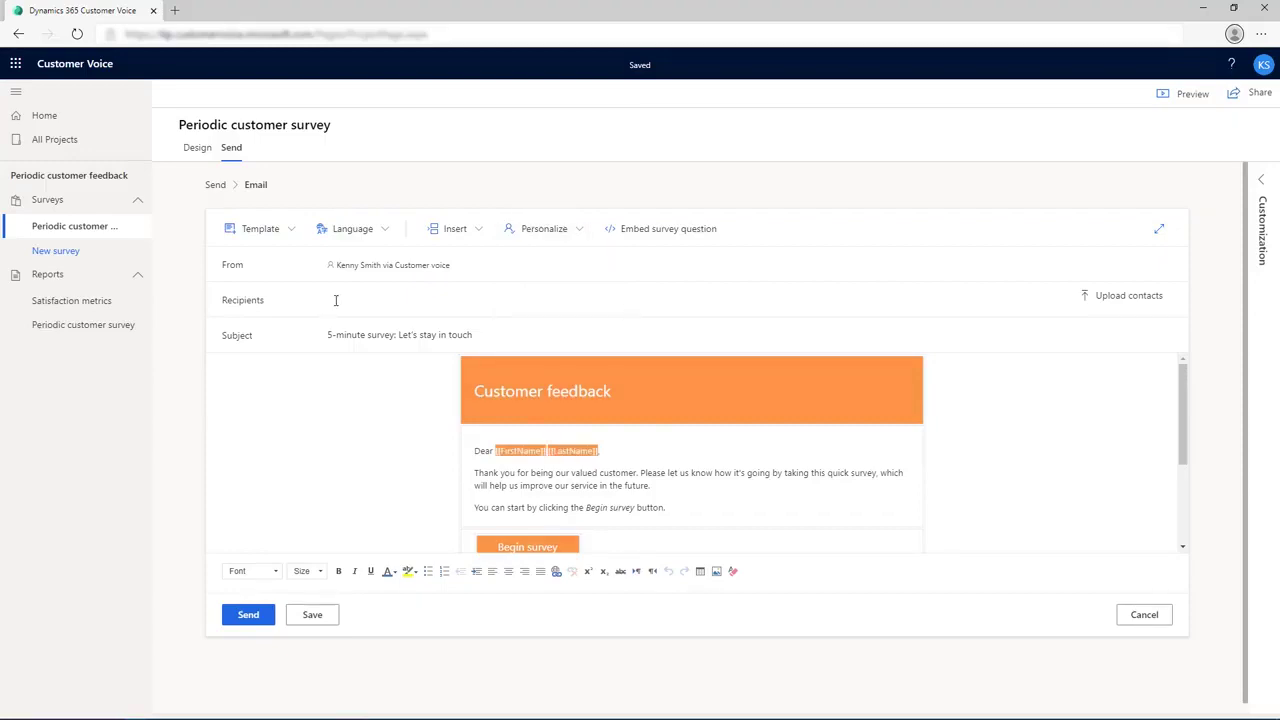
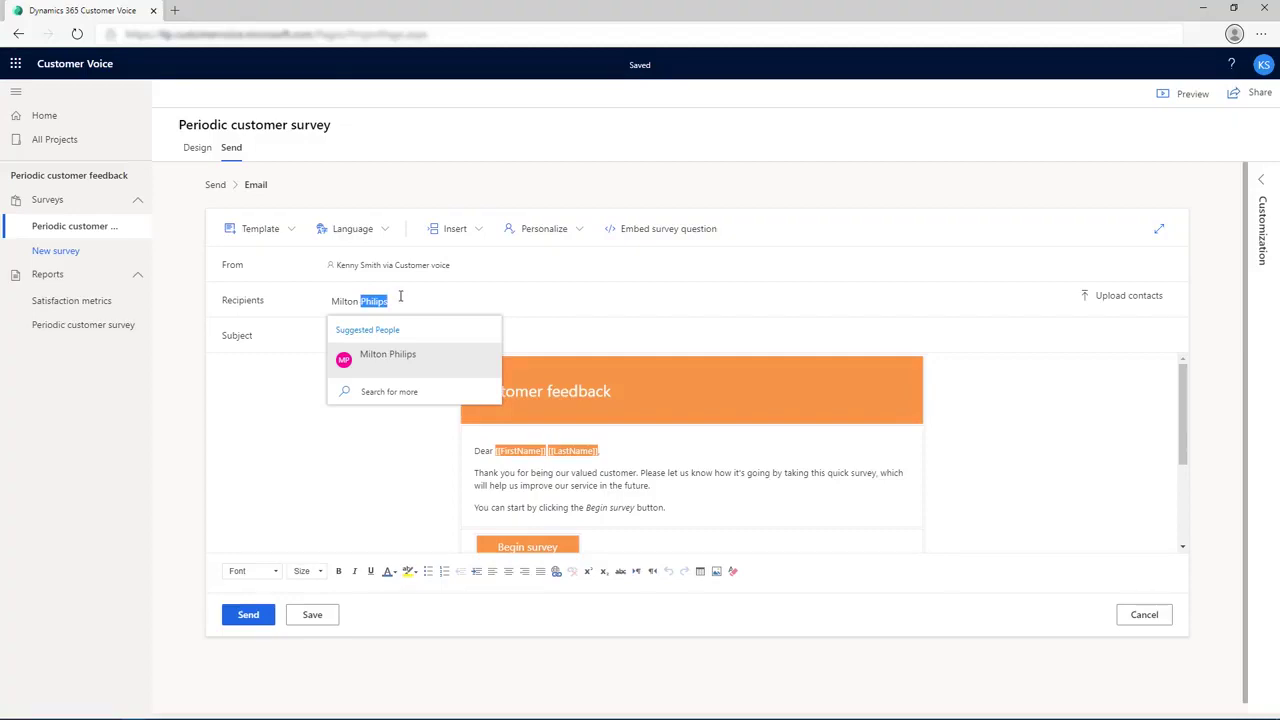
pyautogui.moveTo(400, 296); pyautogui.dragTo(326, 309)
pyautogui.press('BackSpace')
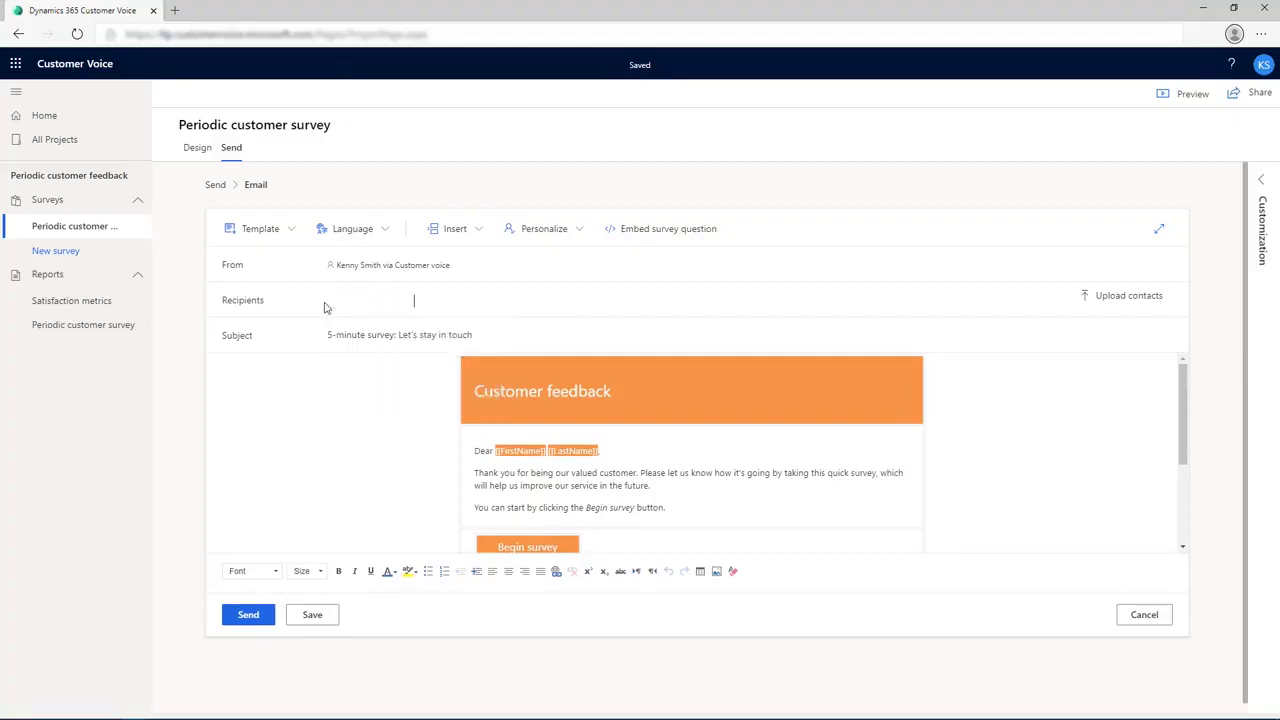
# After checking Upload contacts, add the customer as recipient by name from the suggestions.
pyautogui.click(1103, 302)
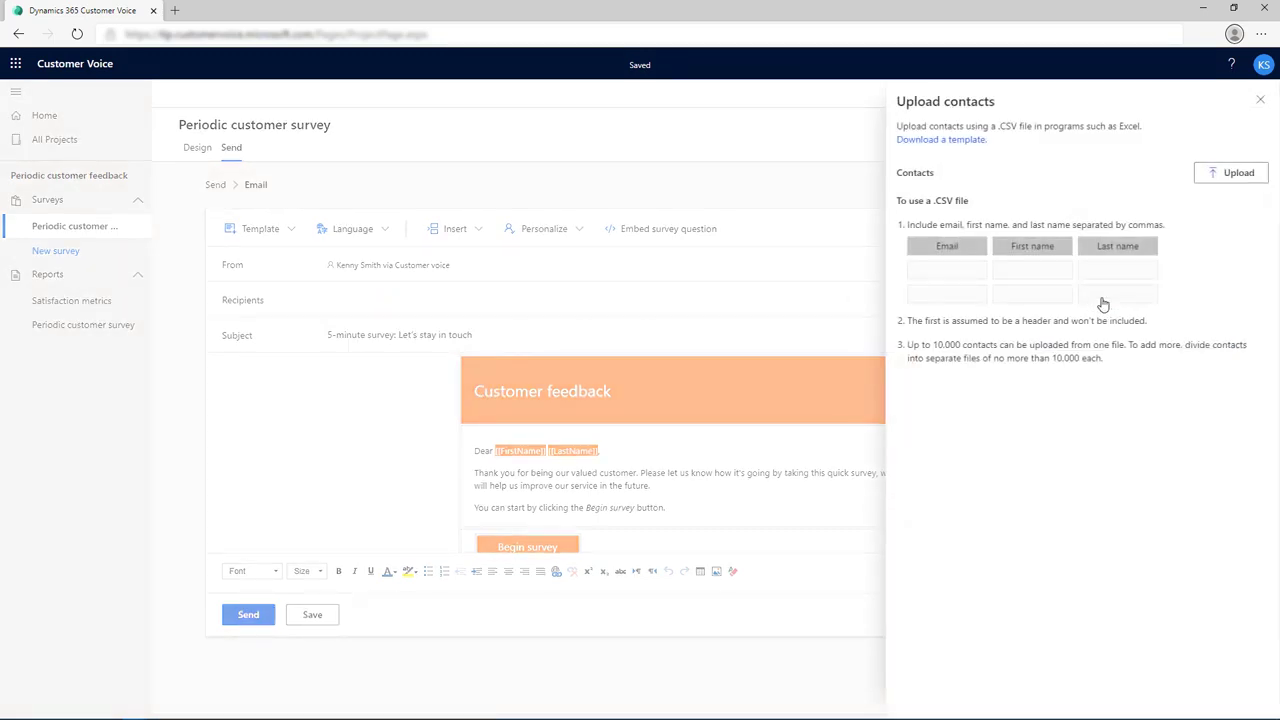
pyautogui.click(1259, 102)
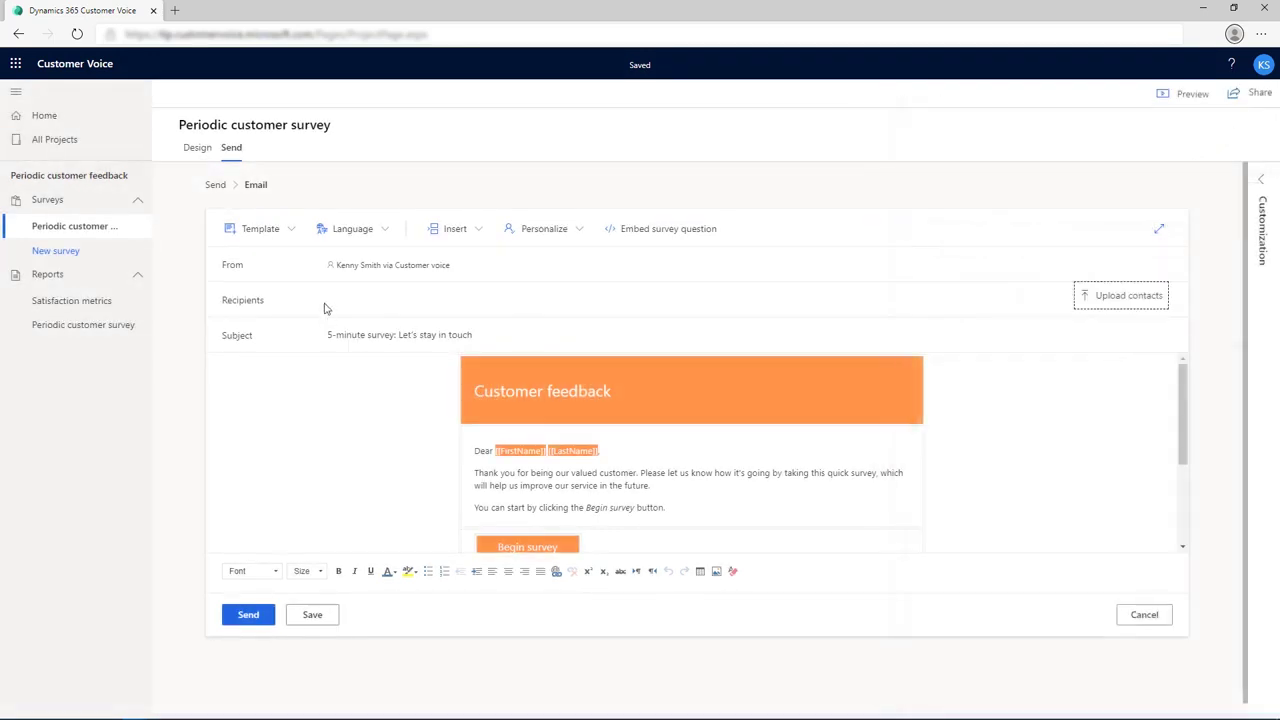
pyautogui.click(330, 301)
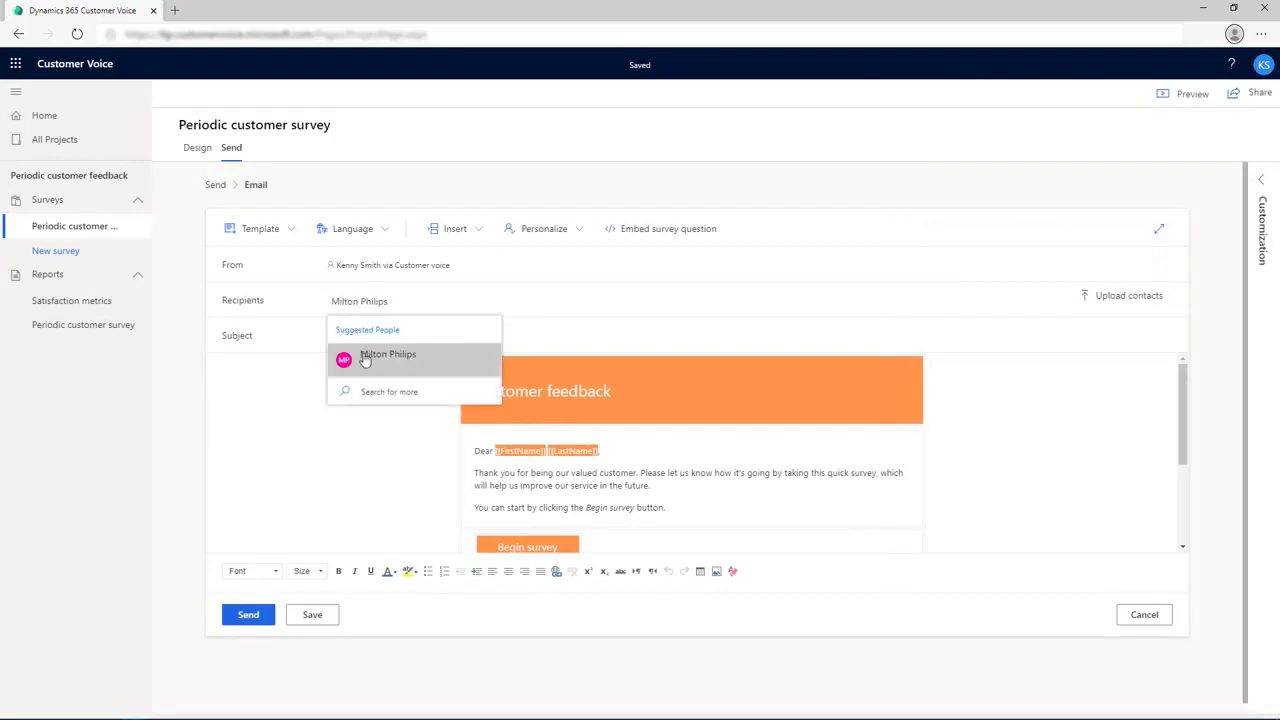
pyautogui.click(365, 360)
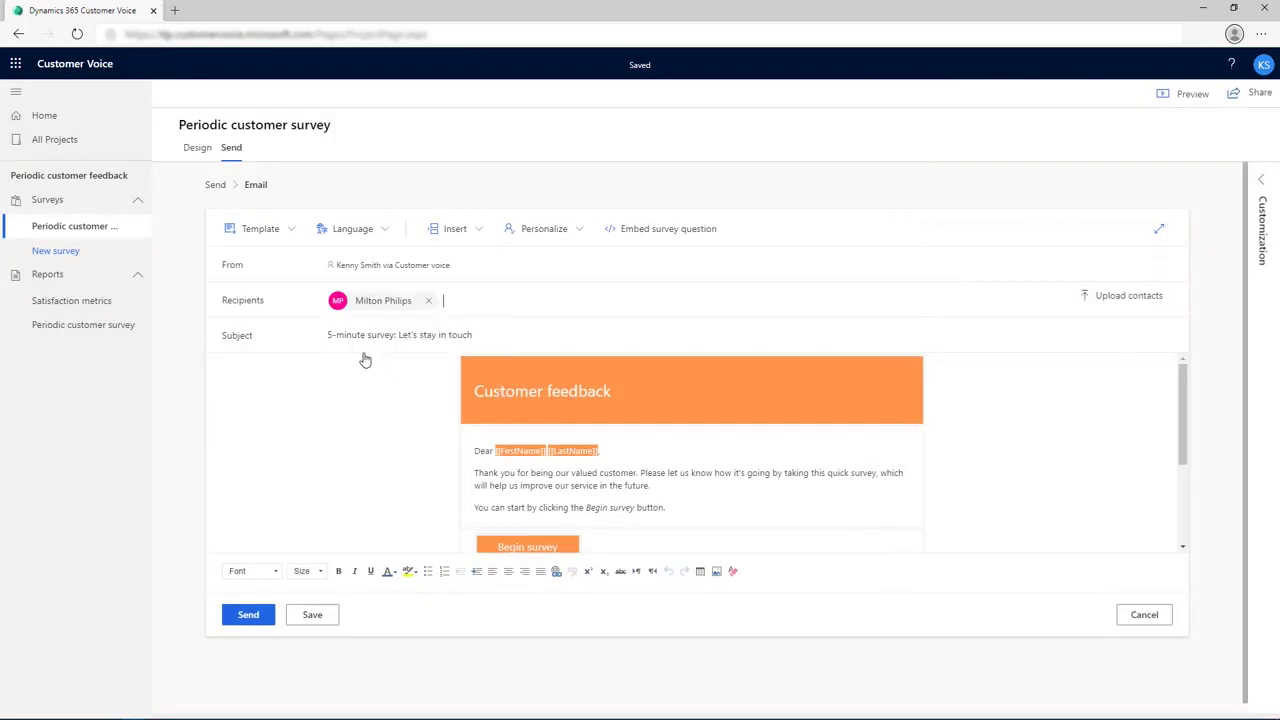
# Send the invitation email and open the Resend options on the invite report.
pyautogui.click(248, 620)
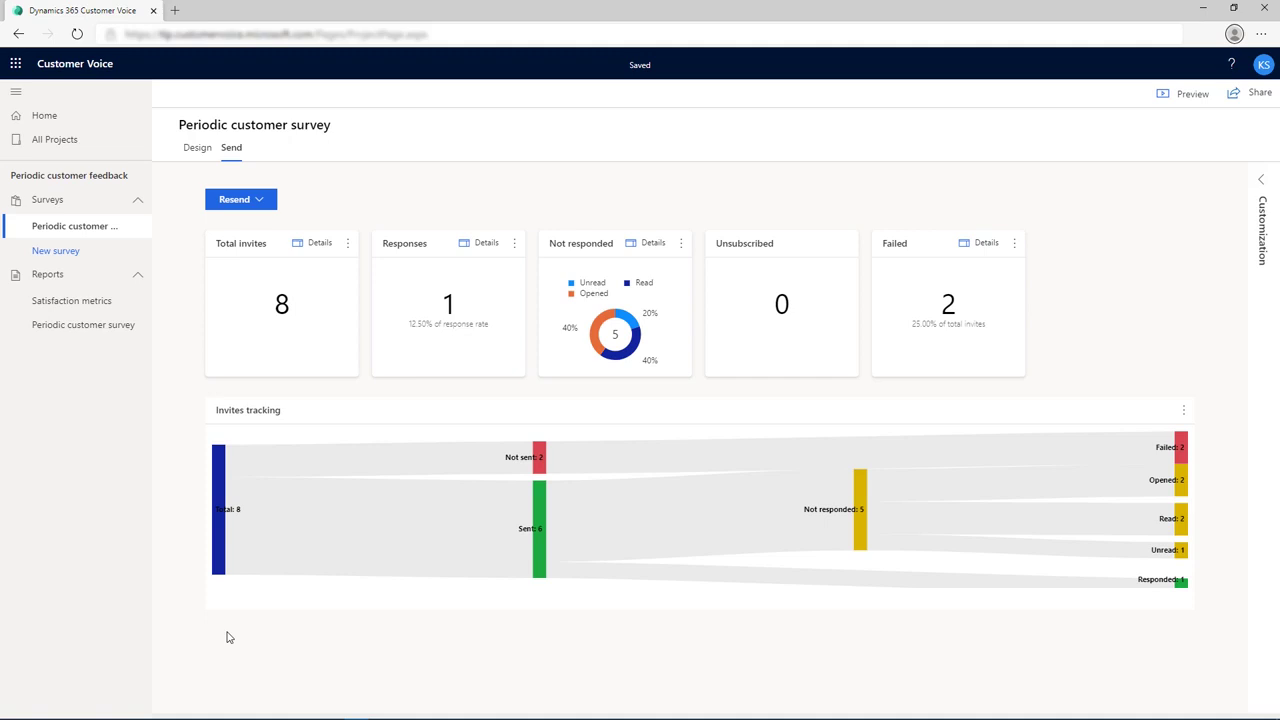
pyautogui.click(258, 202)
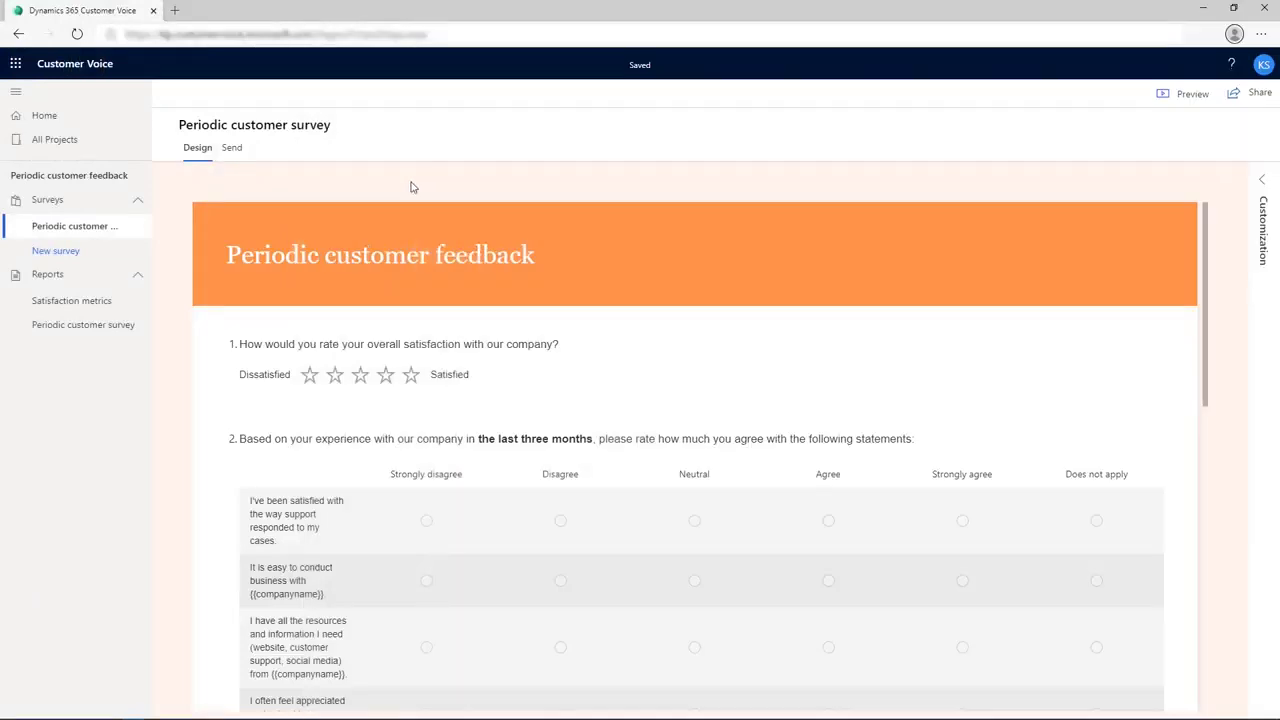
# Open the Periodic customer survey report and view the last respondent's individual answers.
pyautogui.click(74, 326)
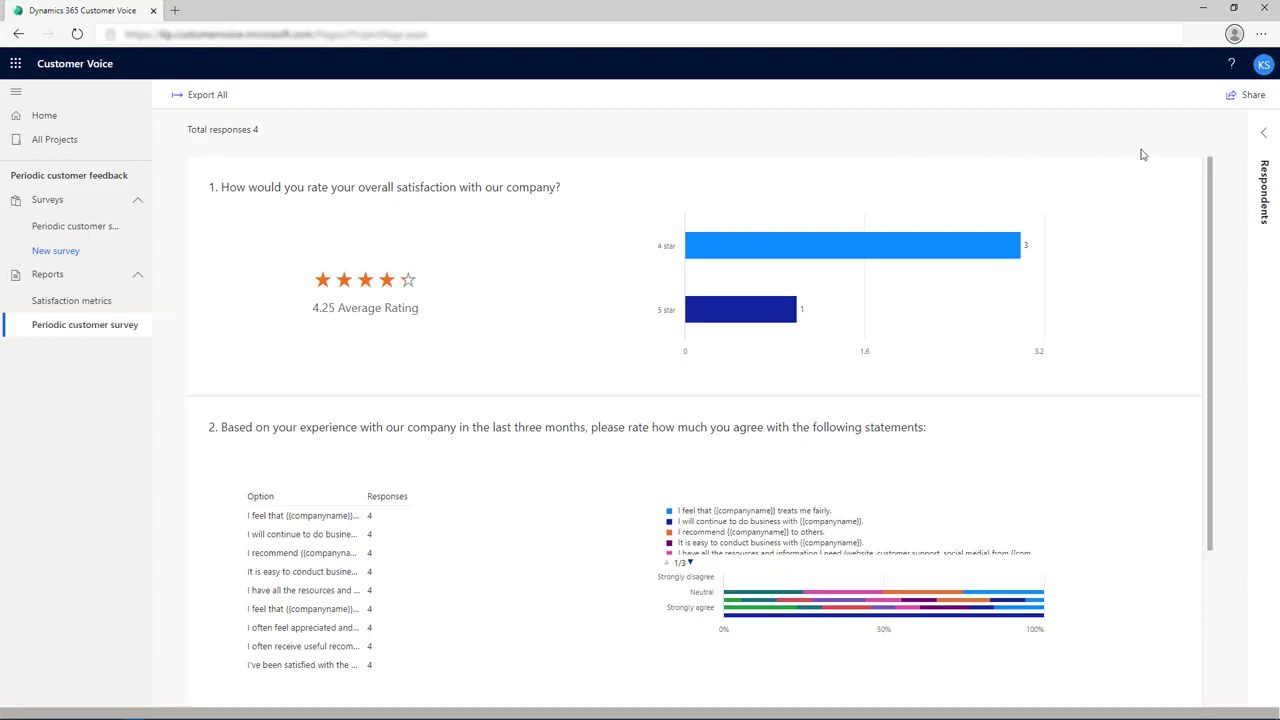
pyautogui.click(1262, 134)
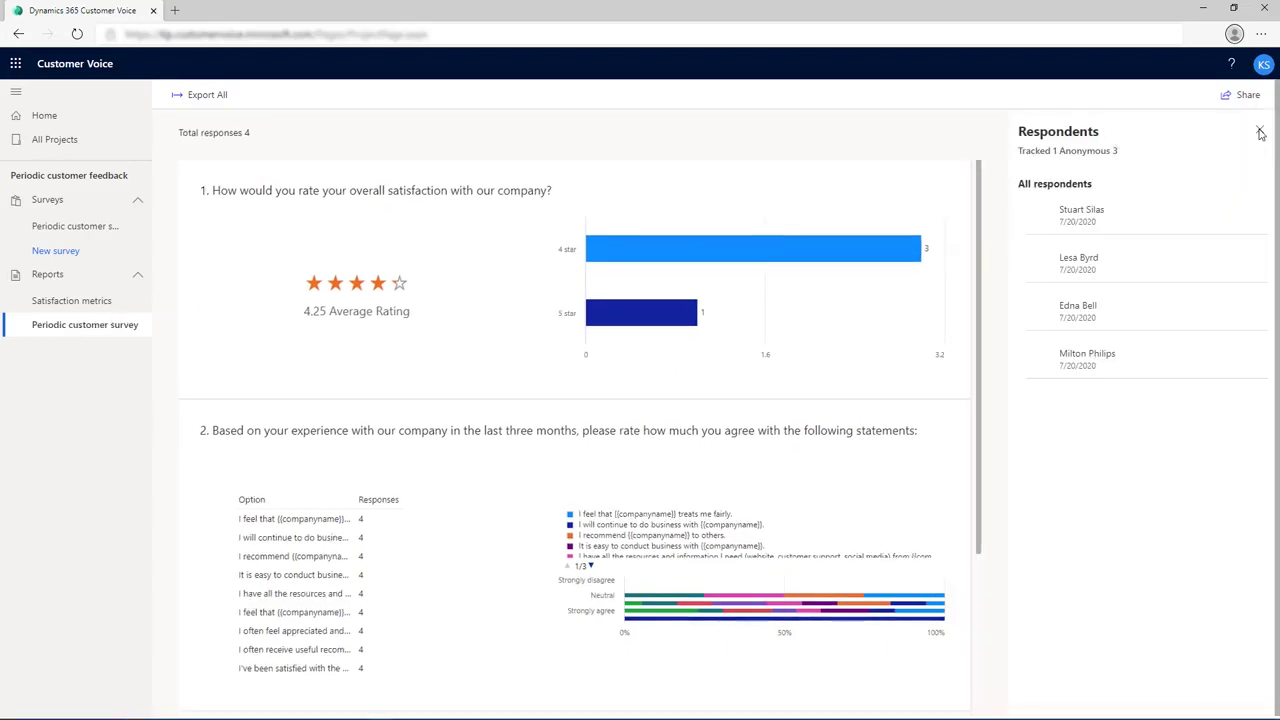
pyautogui.click(1087, 353)
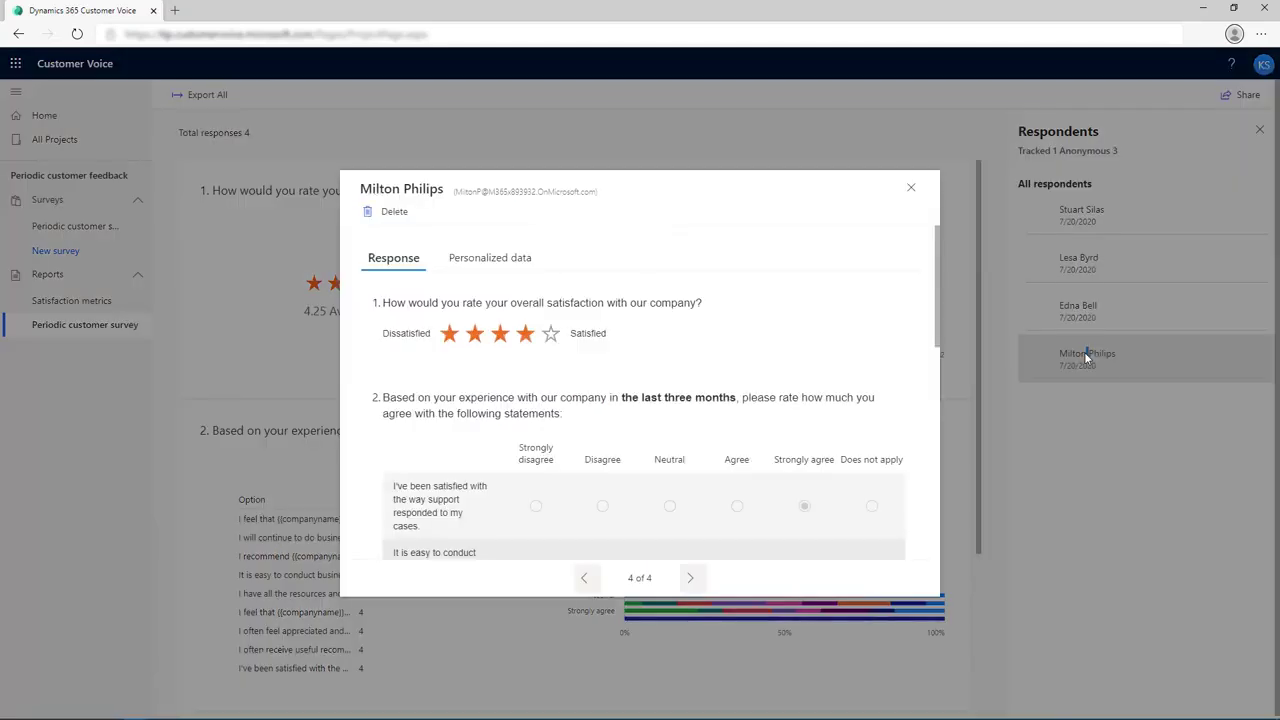